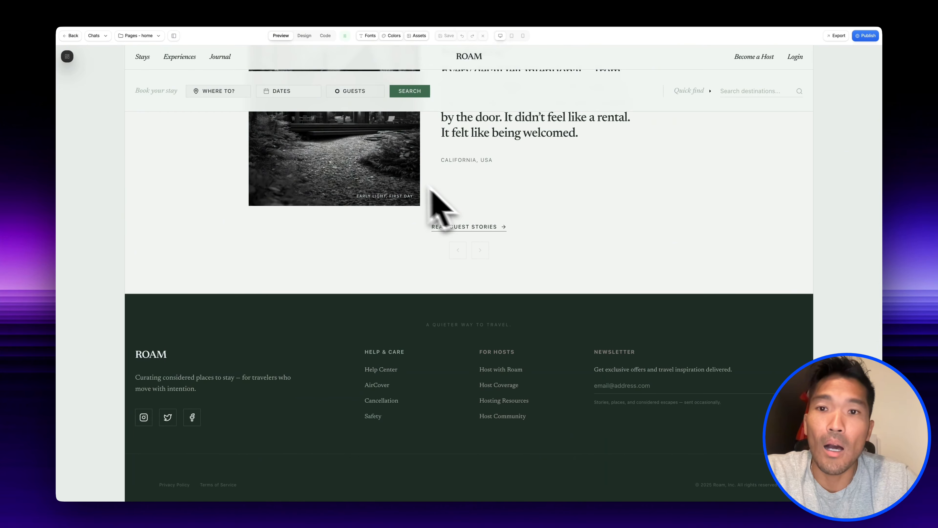
- Open the Stays page of the ROAM site preview and look through its listings
left_click(146, 63)
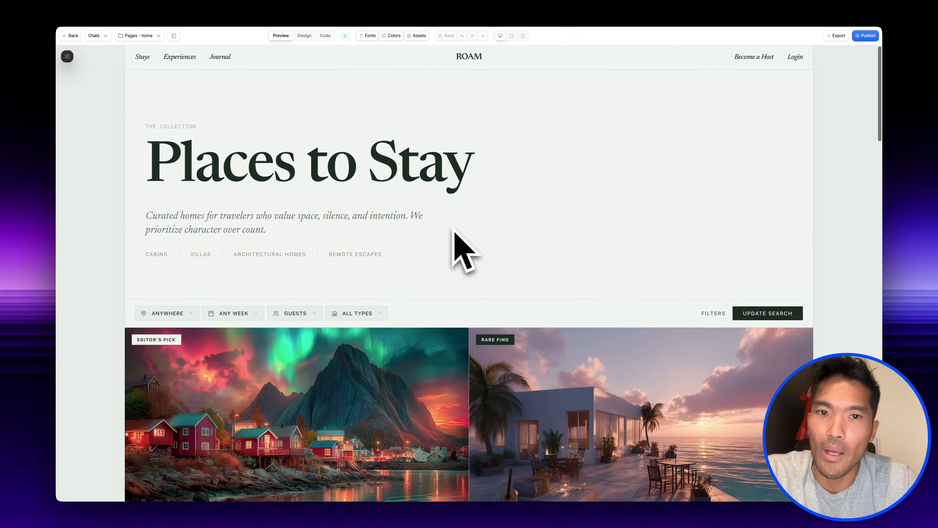
scroll(455, 230, "down", 6)
scroll(454, 230, "down", 12)
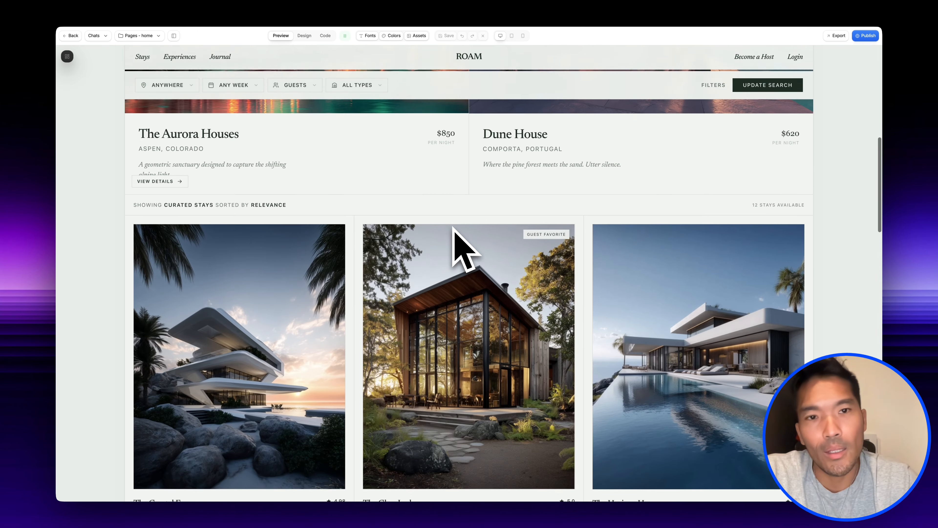
scroll(453, 226, "down", 15)
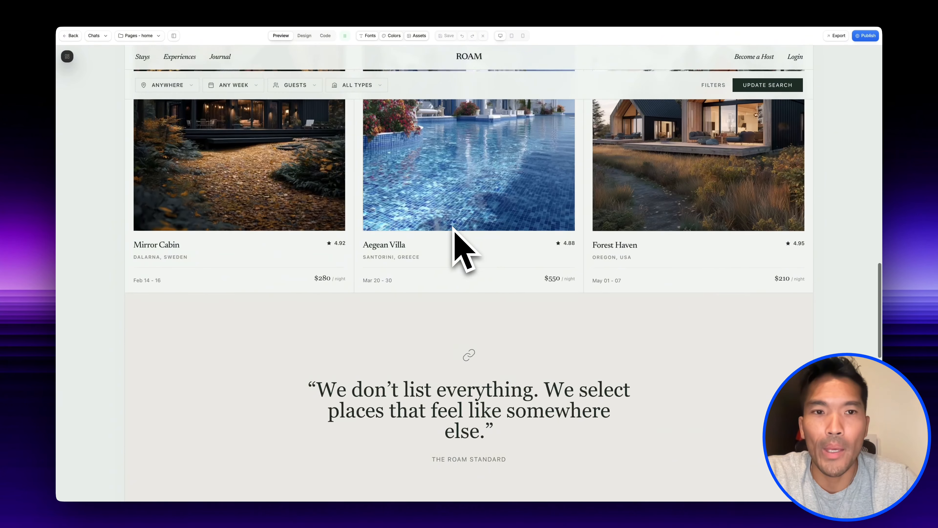
scroll(453, 227, "down", 4)
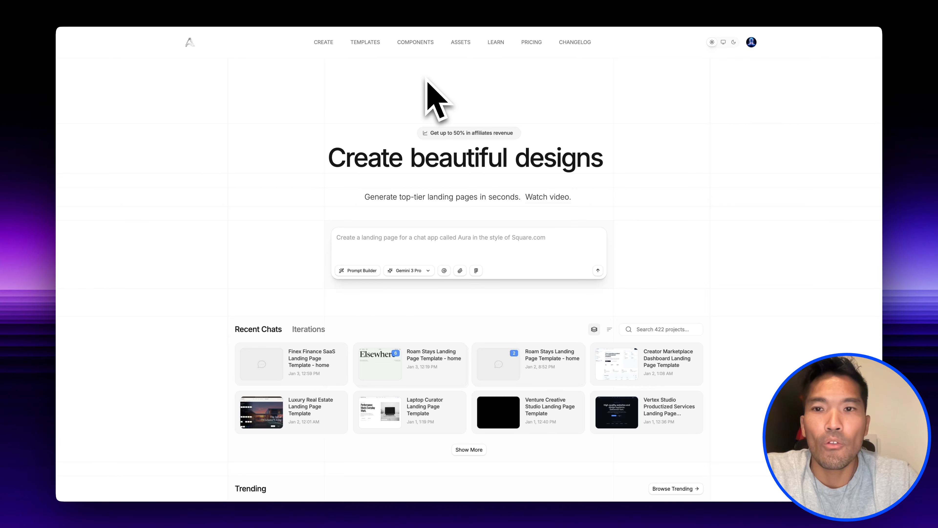
- Browse the templates filtered to PRO and sorted by Popular, and open the Modern Fashion E-commerce Landing Page Template
left_click(368, 43)
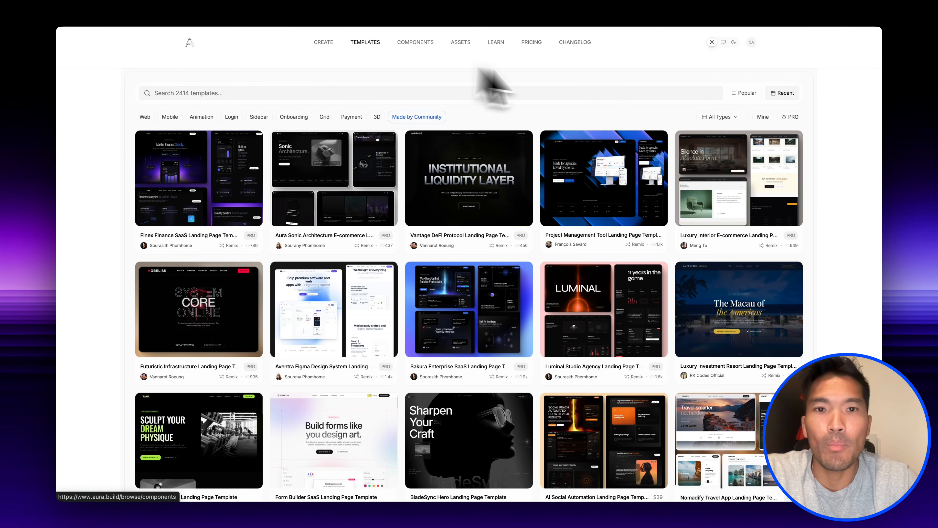
left_click(799, 119)
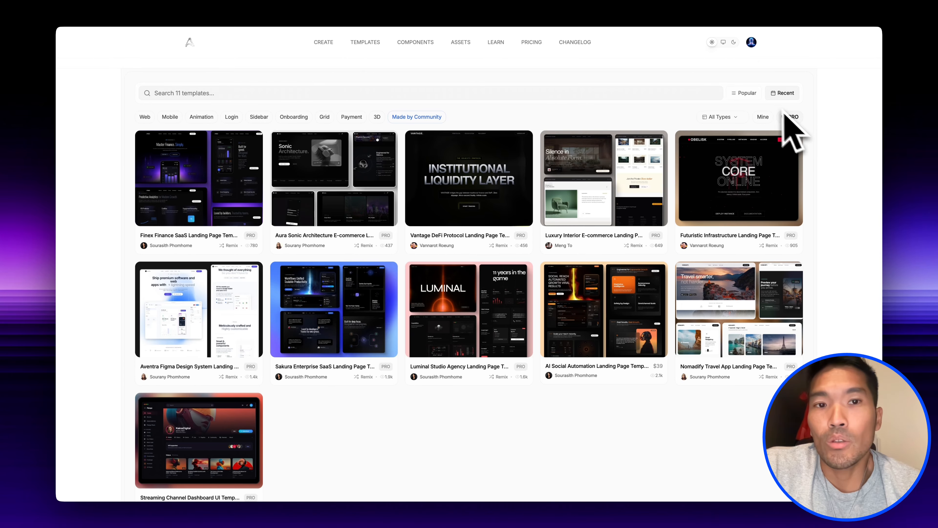
left_click(754, 93)
scroll(666, 314, "down", 10)
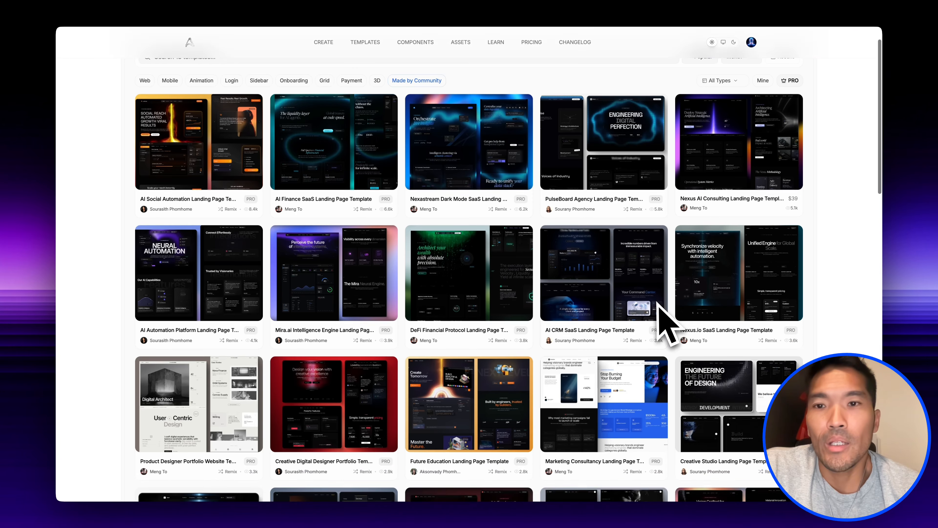
scroll(665, 321, "down", 4)
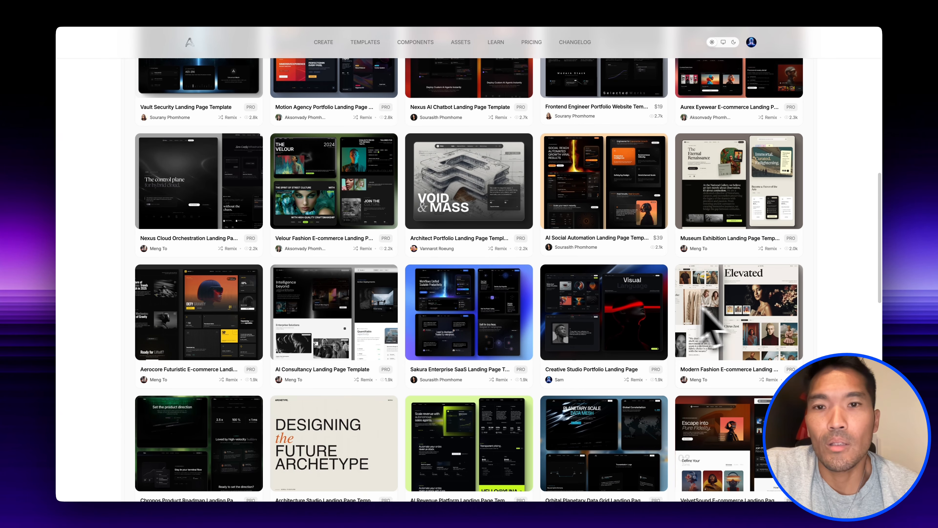
left_click(742, 312)
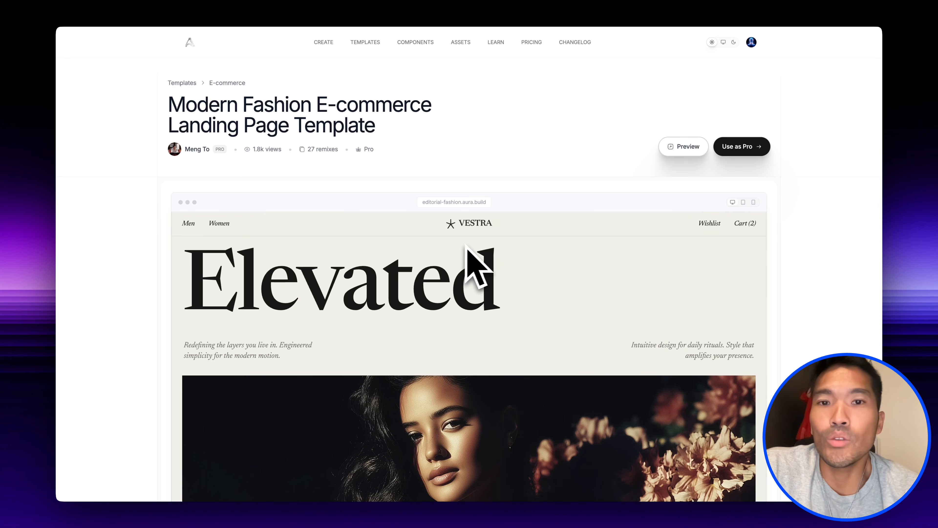
- Remix the full Modern Fashion E-commerce template and export the remixed page as a downloaded HTML file
left_click(745, 148)
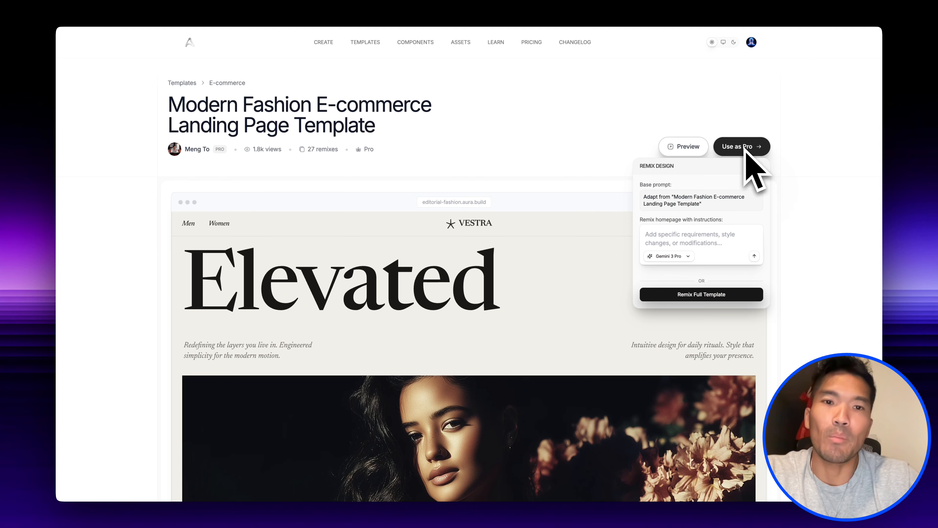
left_click(705, 295)
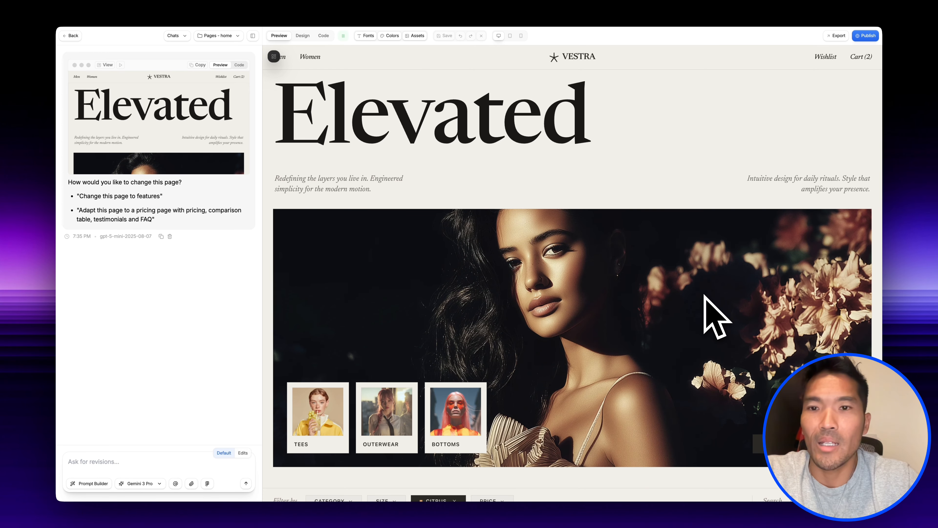
scroll(551, 198, "down", 20)
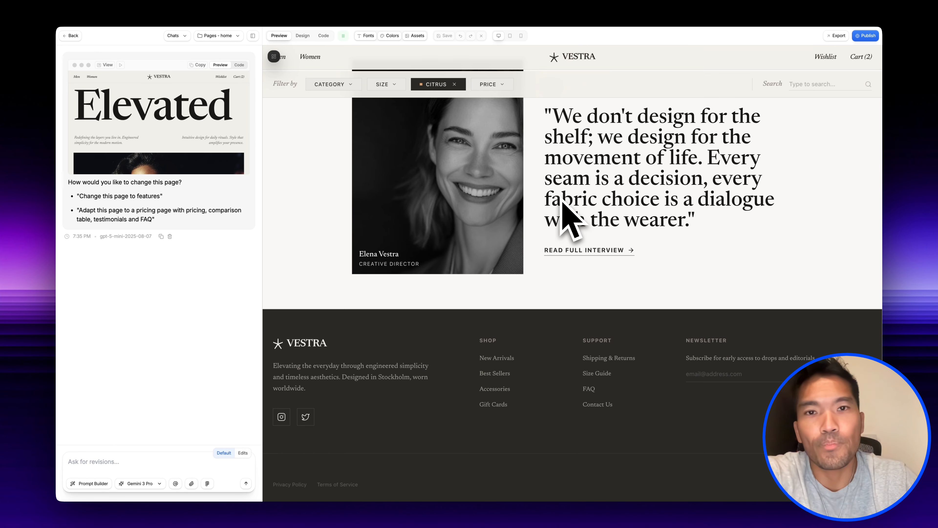
scroll(559, 201, "up", 20)
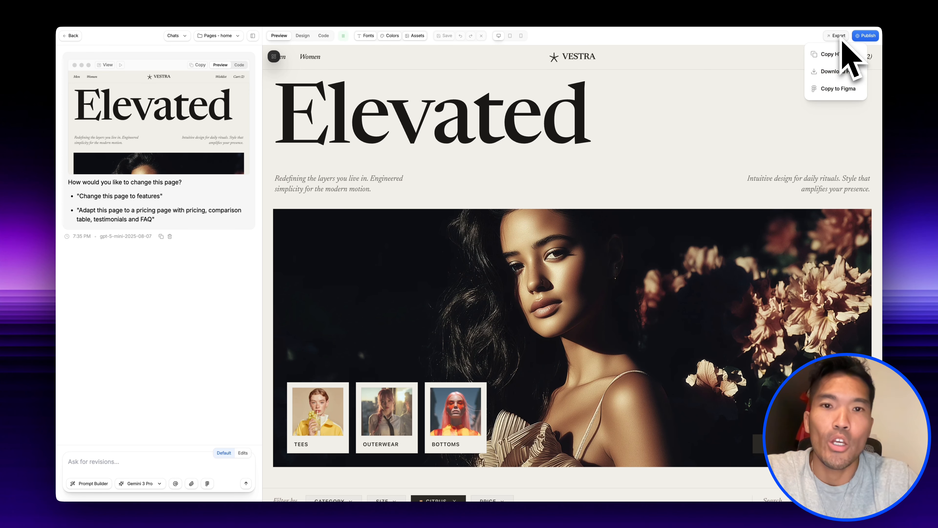
left_click(836, 72)
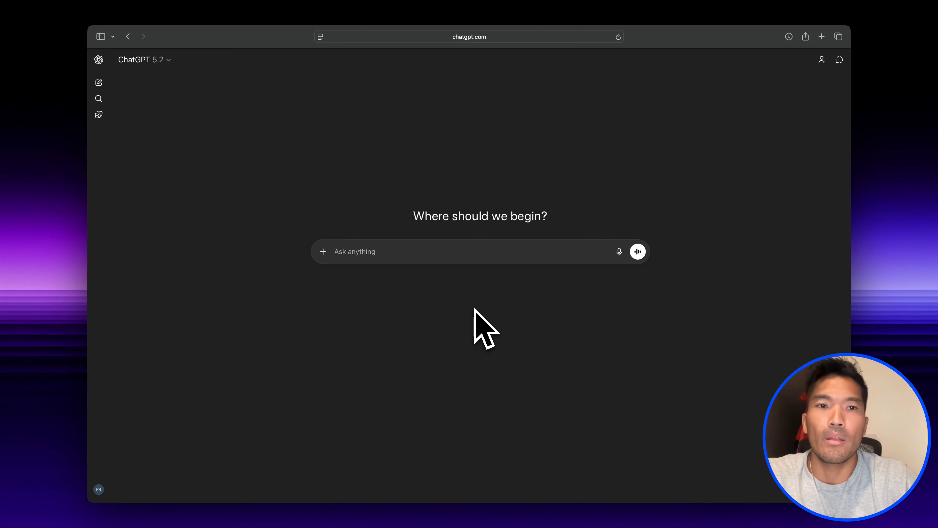
- Switch to ChatGPT and attach the file original layout.html from the HTML Layout folder to a new chat
left_click(324, 252)
left_click(357, 272)
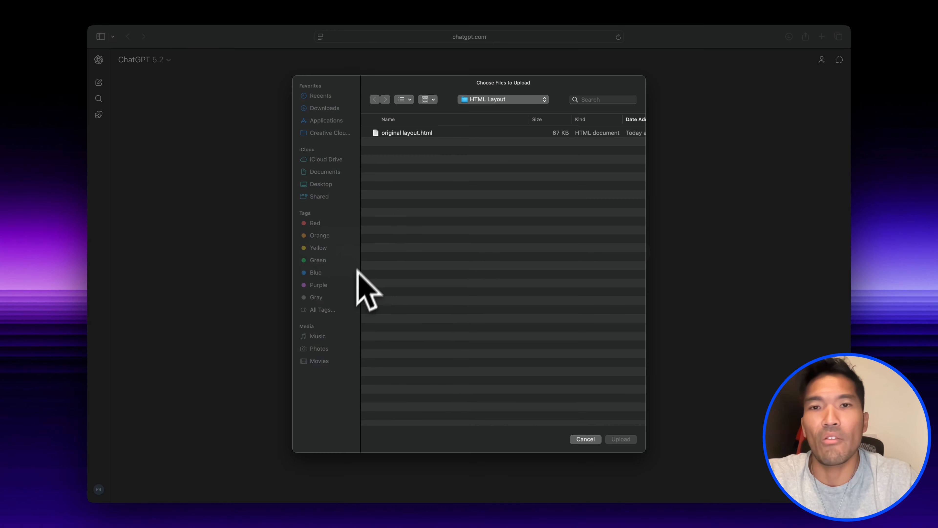
left_click(414, 132)
left_click(621, 439)
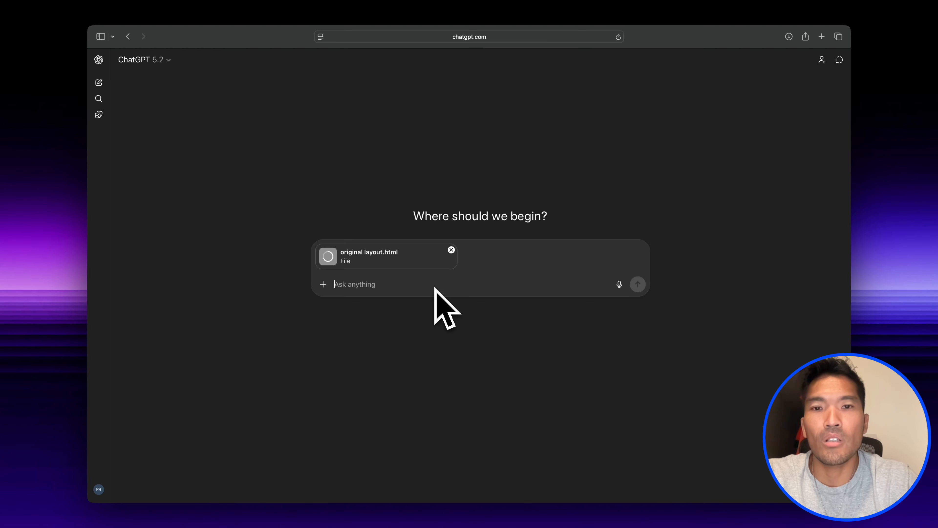
- Send the prompt "analyze this layout and provide themes that can fit this design" with the attached file
type("analyze this layout and provide themes that")
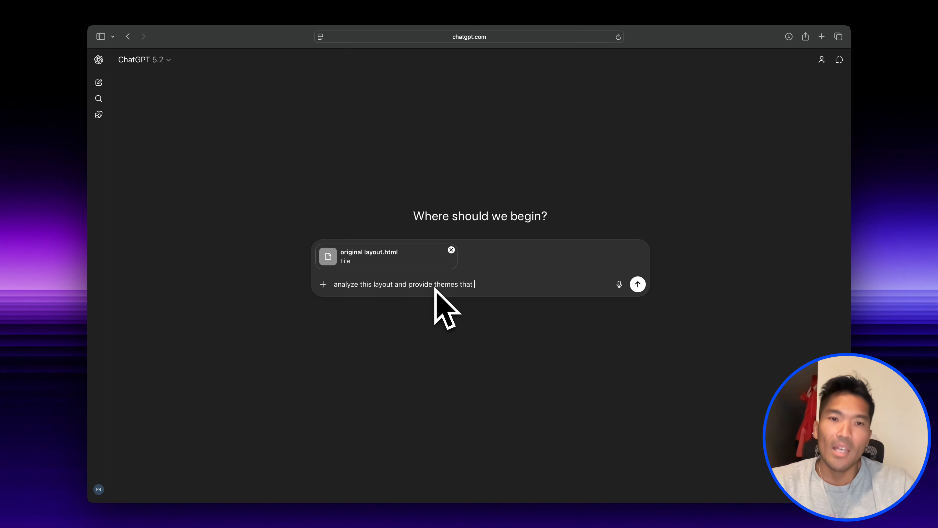
type(" design")
key("Return")
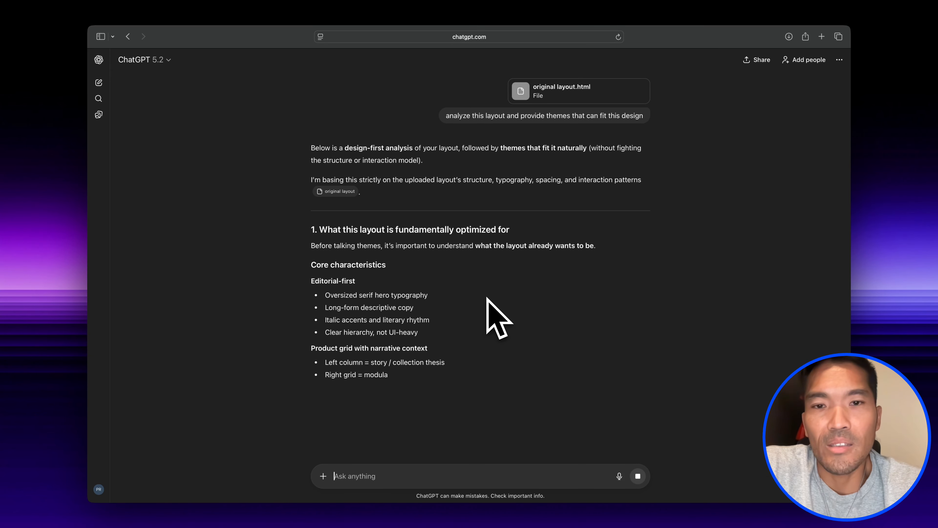
- Read through the layout analysis, the fitting and unsuitable themes, and the suggested next steps
scroll(487, 297, "down", 4)
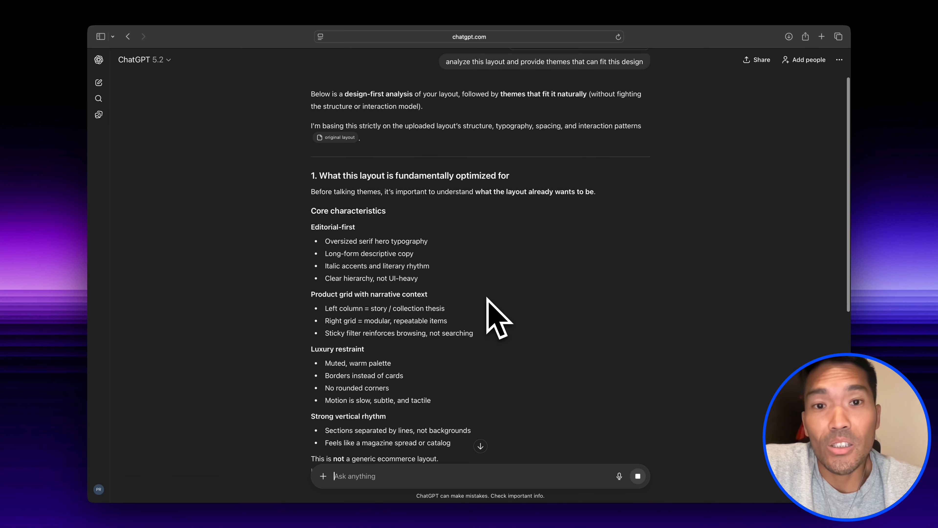
scroll(487, 297, "down", 9)
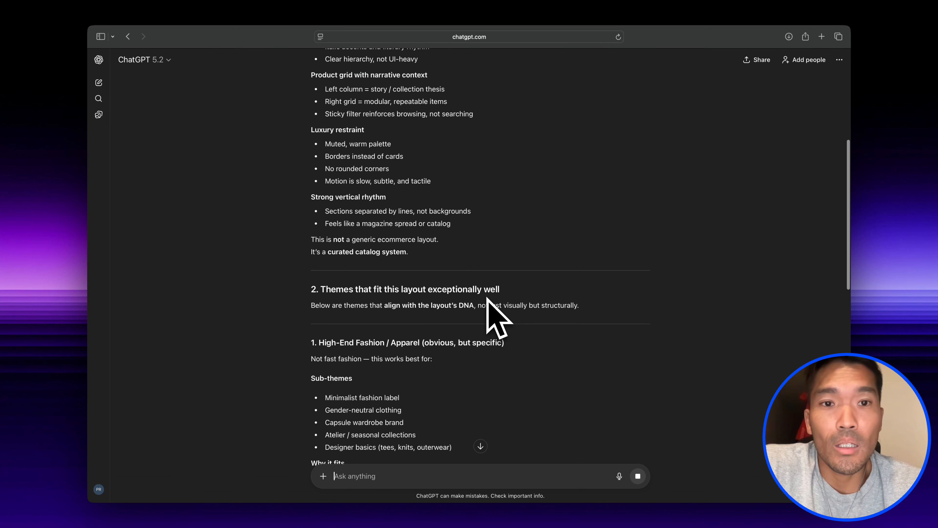
scroll(487, 297, "down", 1)
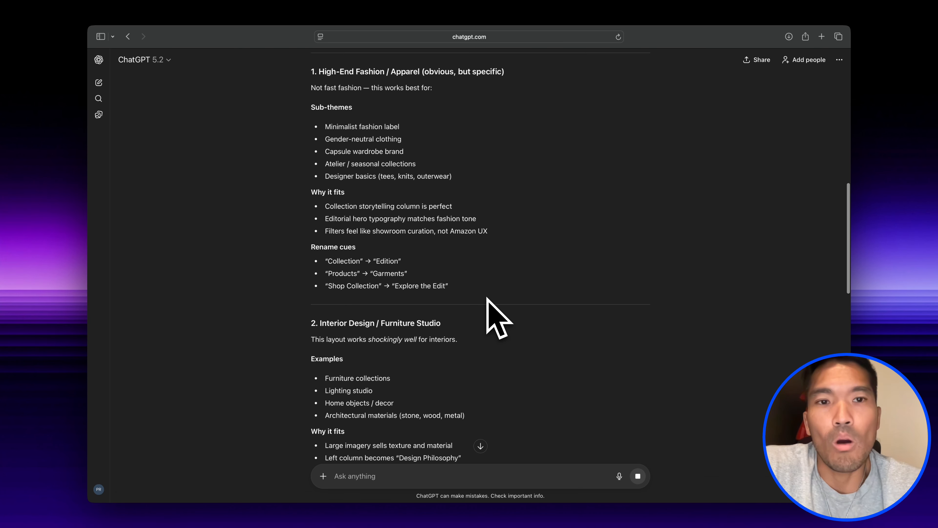
scroll(489, 299, "down", 18)
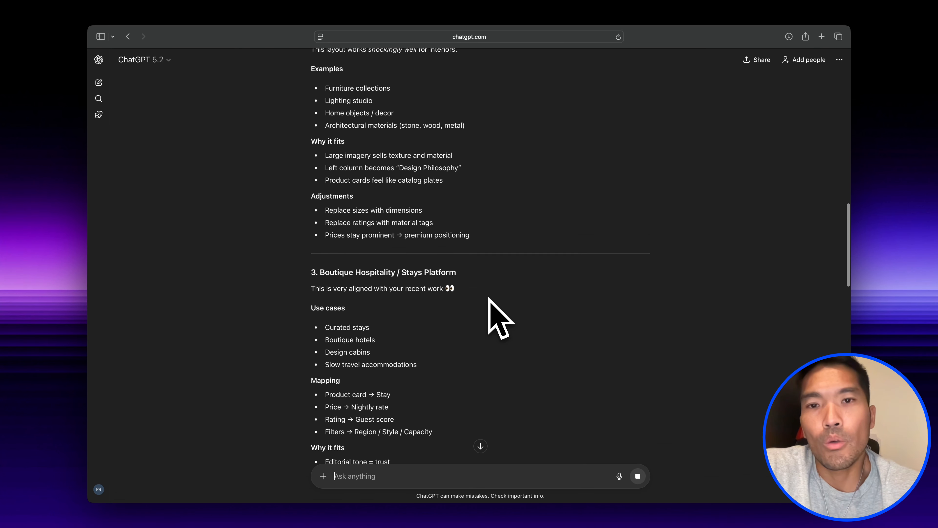
scroll(489, 299, "down", 9)
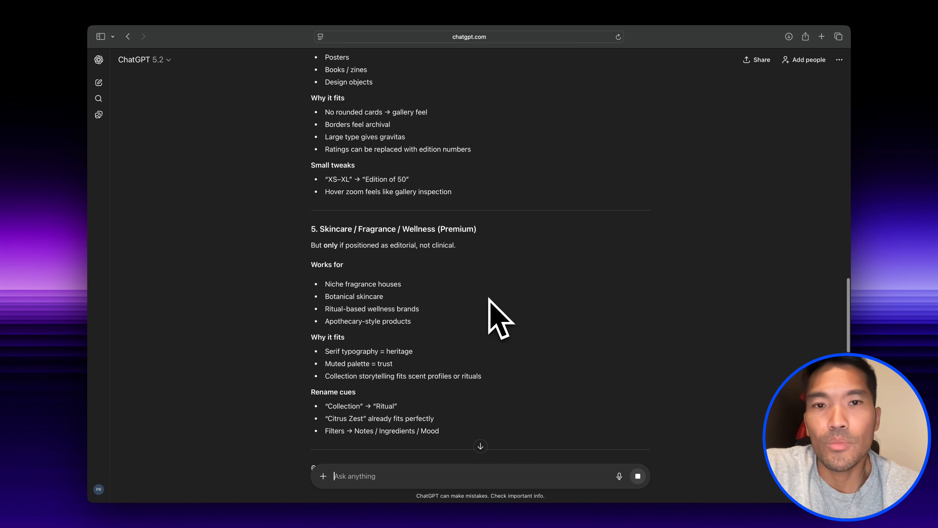
scroll(488, 297, "down", 7)
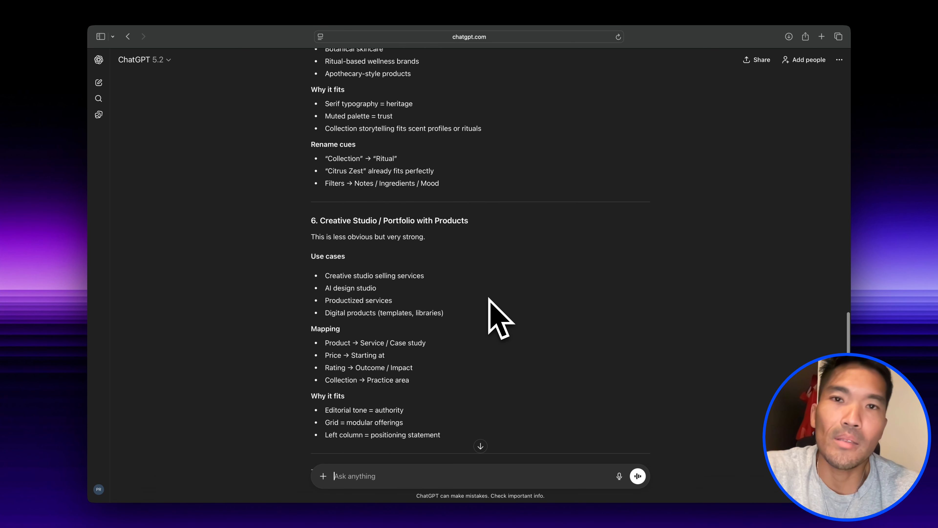
scroll(488, 298, "down", 11)
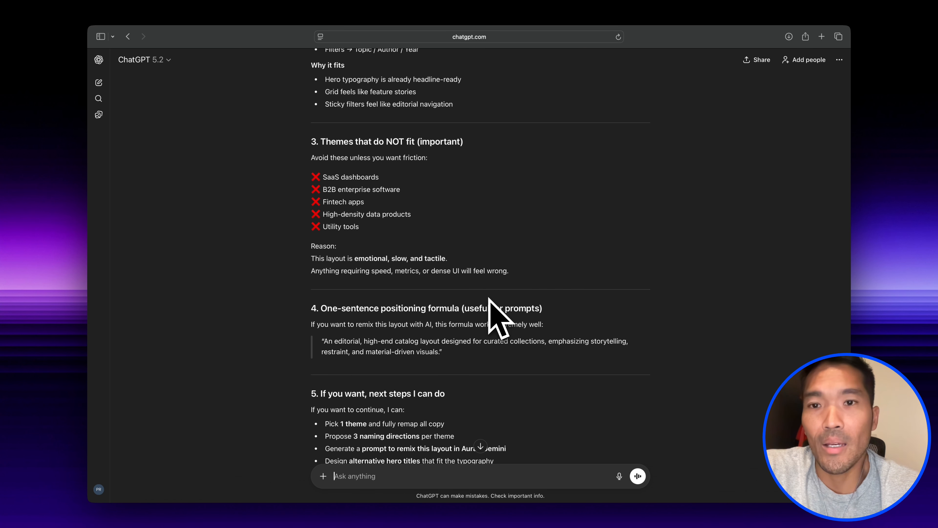
scroll(488, 299, "down", 4)
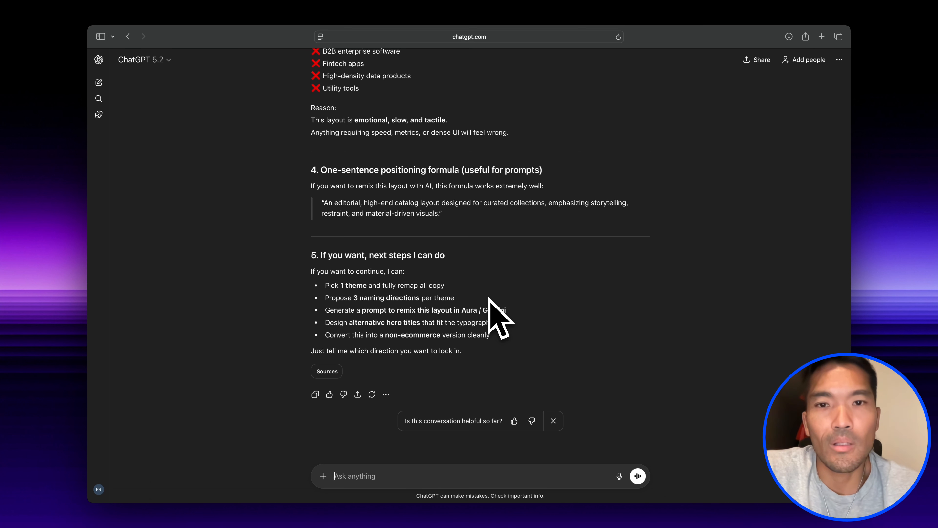
- Send the follow-up "let's focus on a Stays platform, provide sections that should be included in a full landing page"
type("let's focus on a Stays platform, provide sections that")
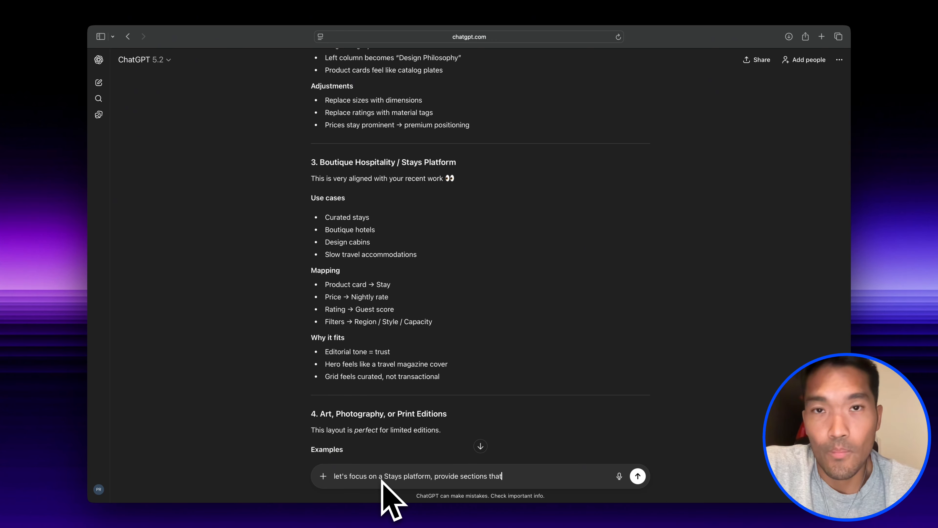
type("full landing page")
key("Return")
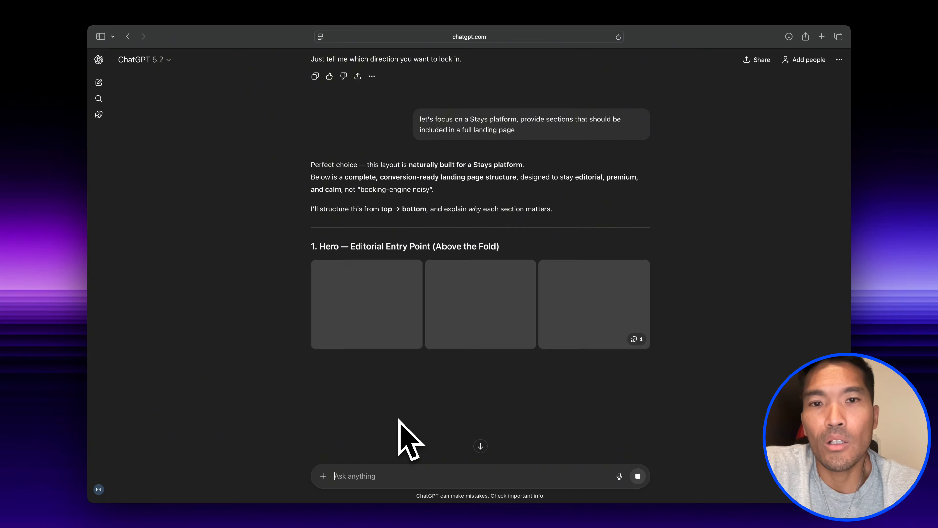
- Review the proposed landing page sections and send the follow-up "let's convert the hero section to the new theme"
scroll(399, 419, "down", 3)
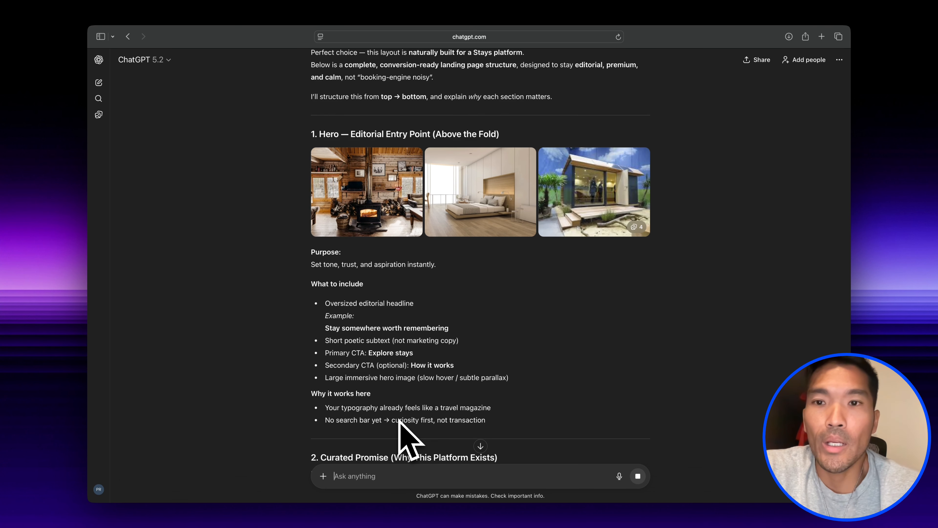
scroll(399, 419, "down", 15)
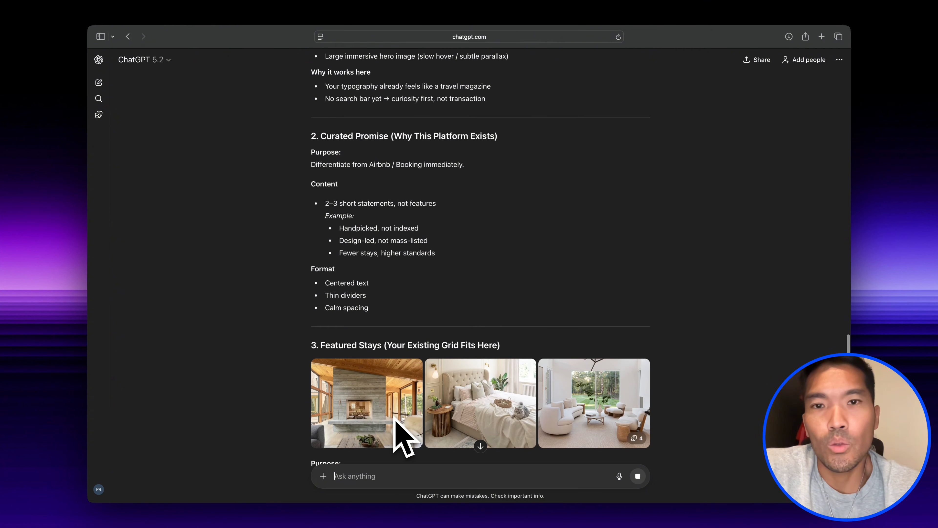
scroll(394, 417, "down", 5)
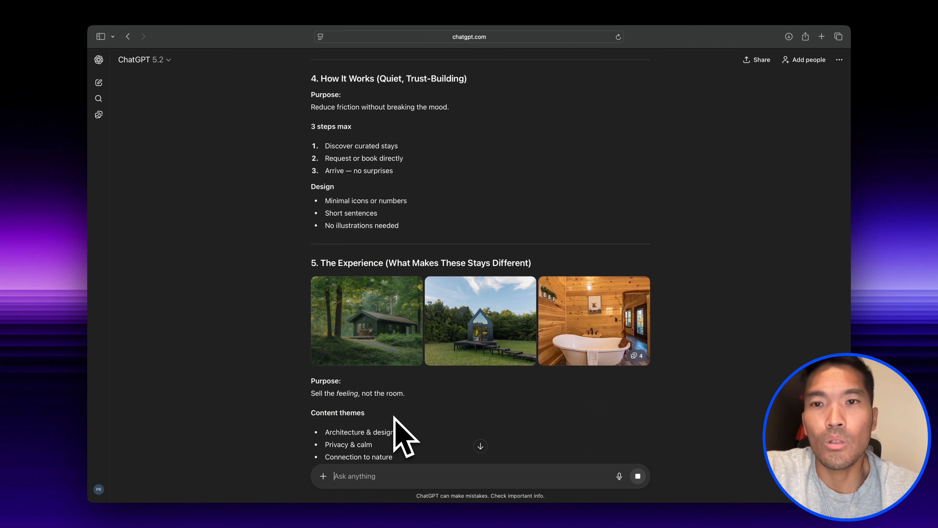
scroll(394, 417, "down", 15)
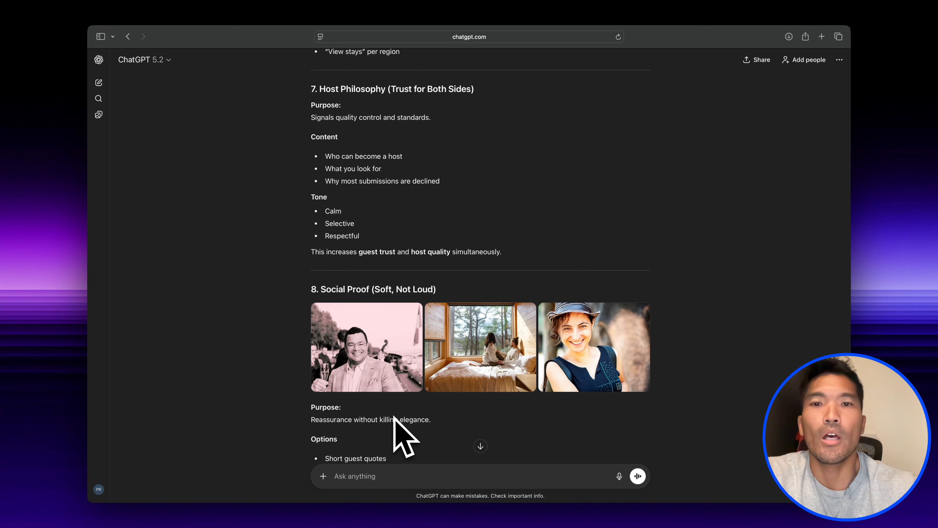
scroll(394, 417, "down", 15)
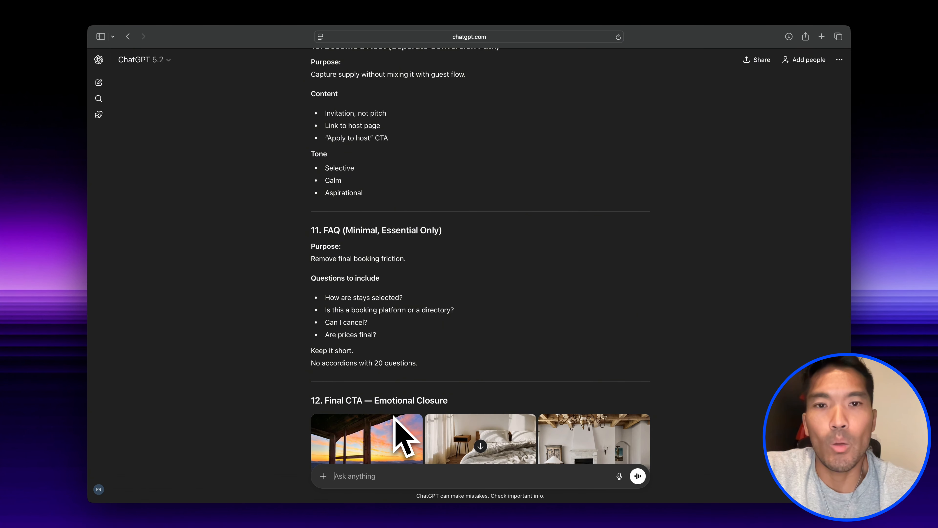
scroll(394, 417, "down", 15)
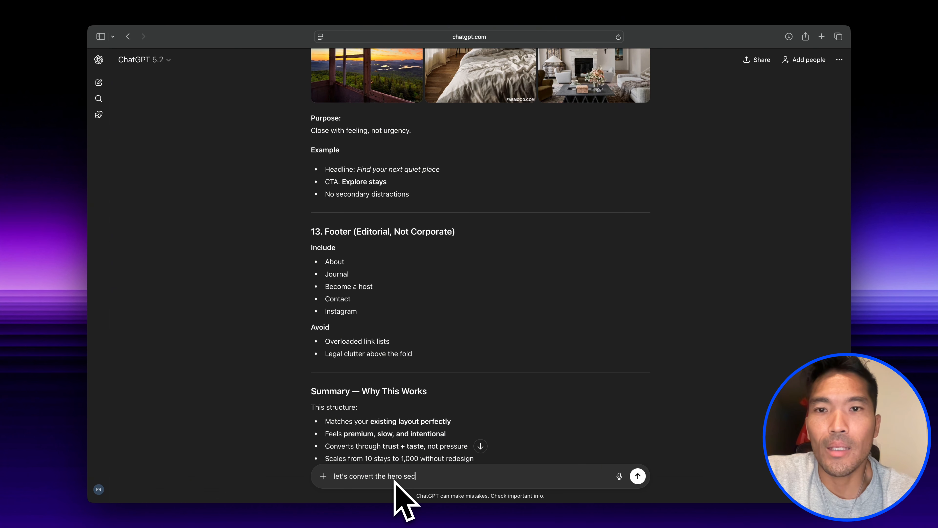
type("me")
key("Return")
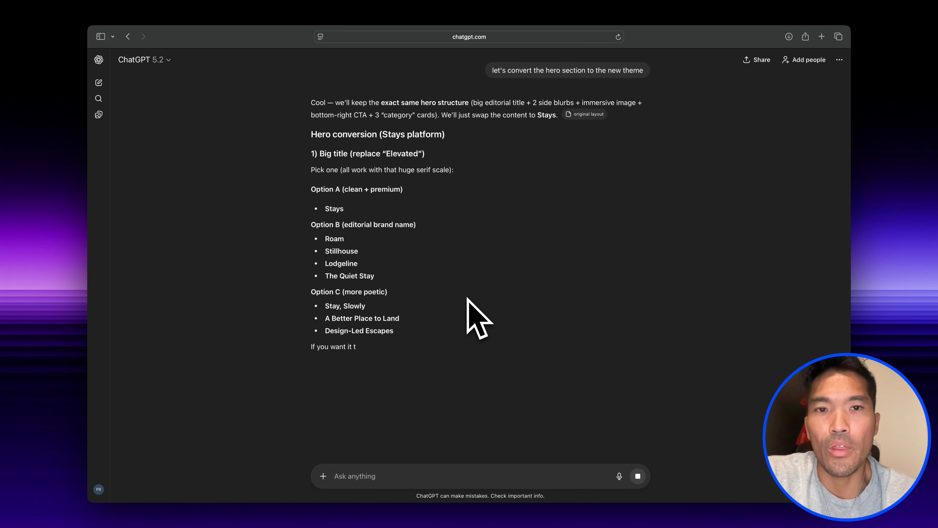
- Send Aura "make the changes for the hero section" with ChatGPT's copied hero conversion text, using GPT-5.2 in Edits mode
mouse_move(469, 281)
left_mouse_down()
mouse_move(426, 513)
mouse_move(476, 264)
left_mouse_up()
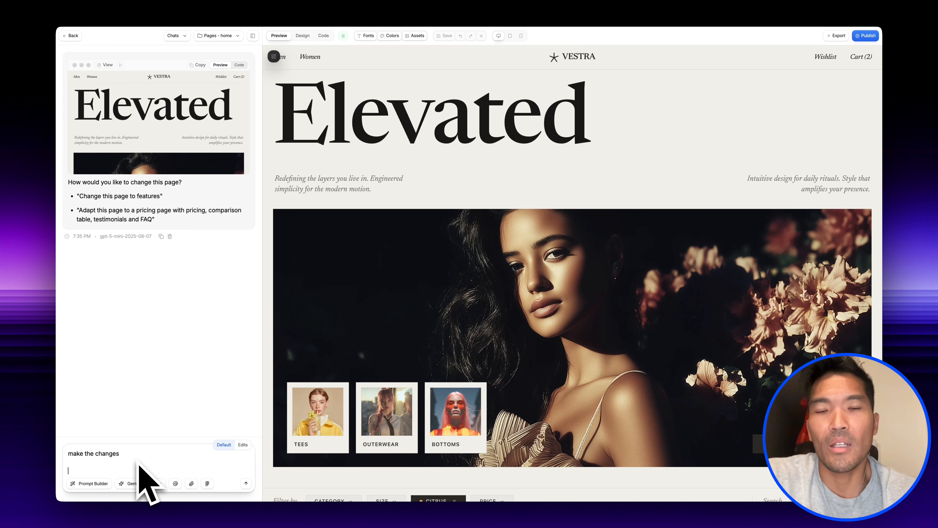
key("super+v")
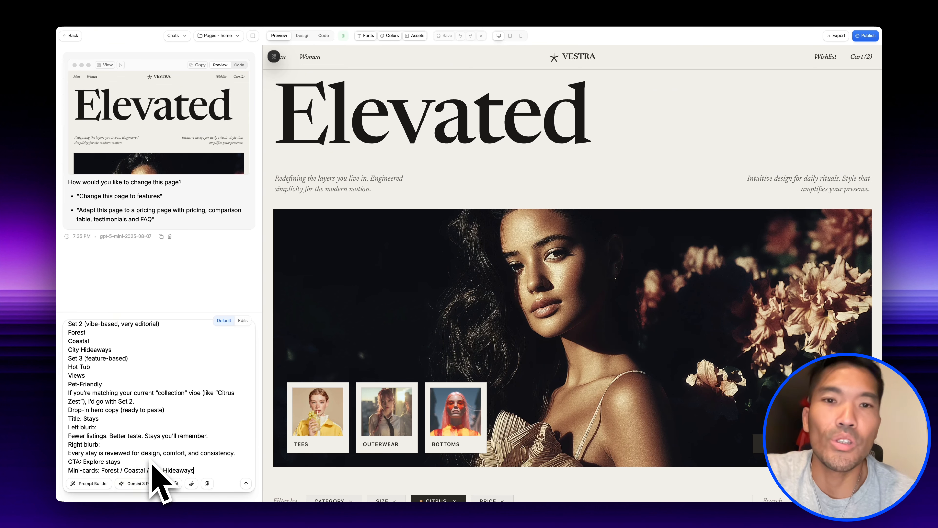
left_click(160, 484)
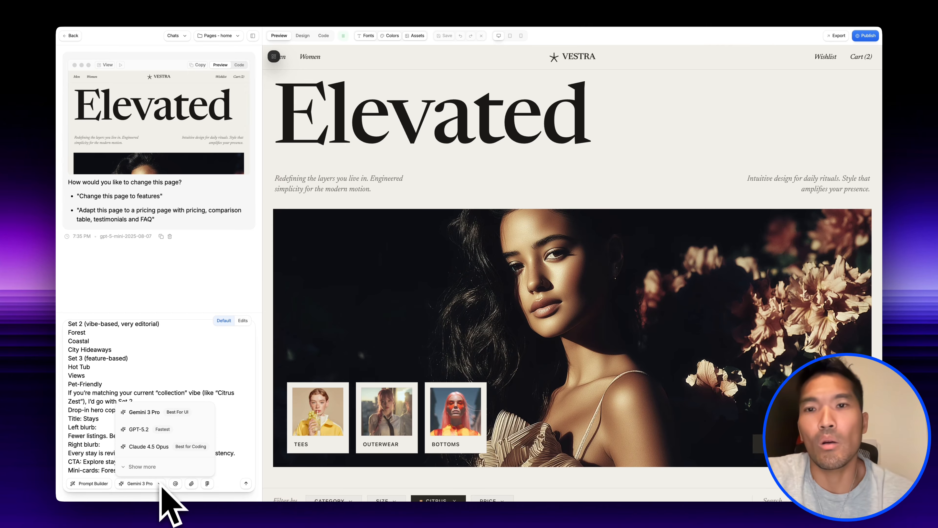
left_click(164, 431)
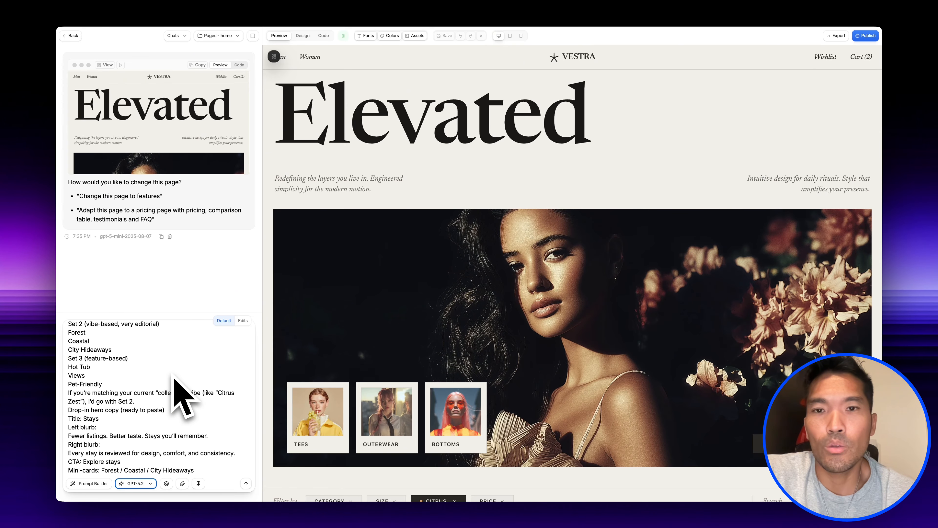
left_click(243, 320)
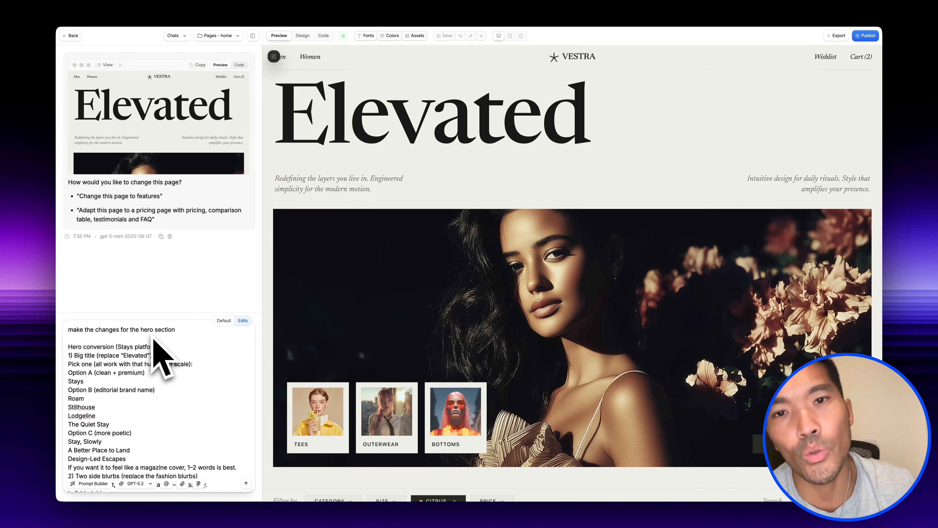
left_click(246, 483)
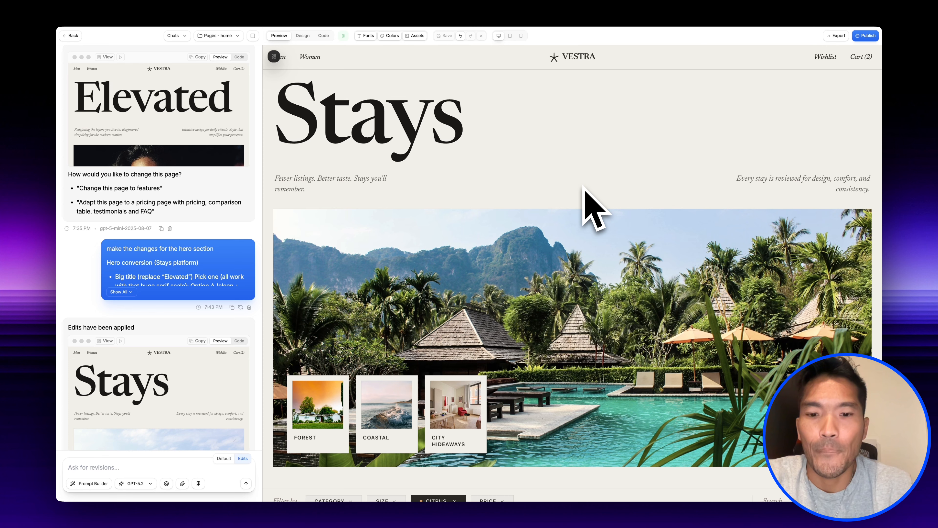
- Ask ChatGPT "how can we convert 02 - collection to the new theme?" and select its conversion strategy for copying
scroll(593, 210, "down", 5)
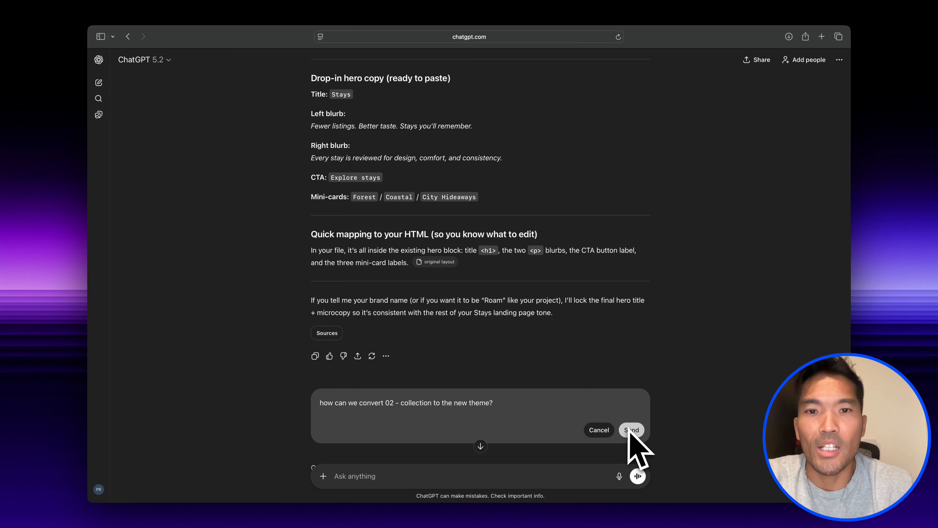
left_click(630, 430)
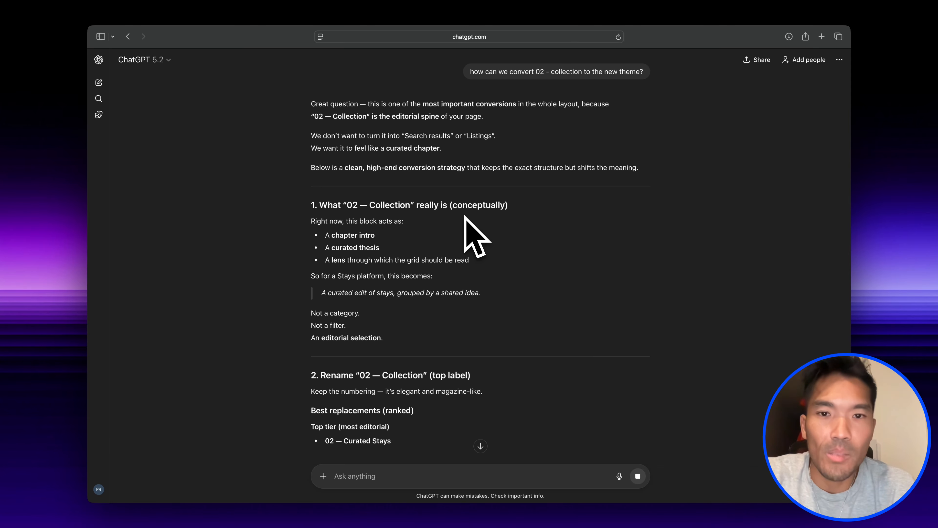
scroll(464, 215, "down", 1)
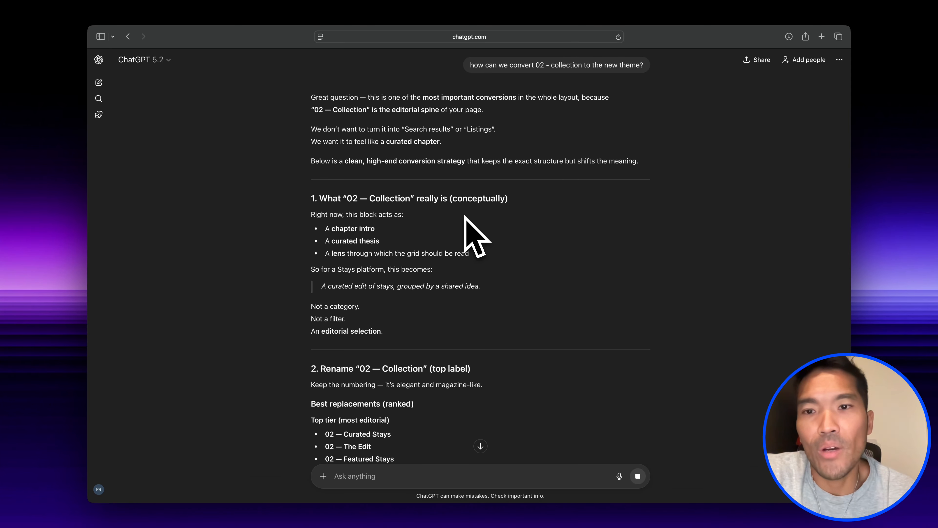
left_click_drag(320, 204, 496, 288)
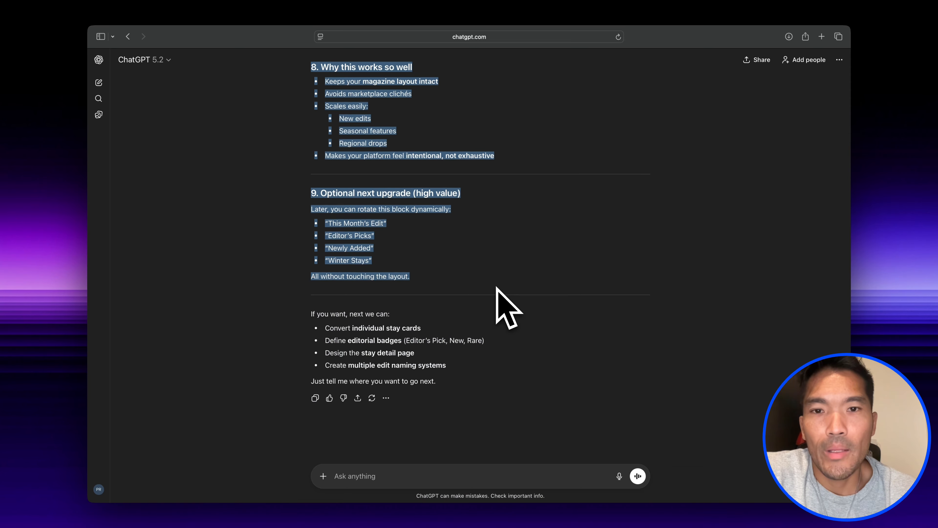
- Switch to Aura and send "make the changes" followed by the copied 02 collection conversion strategy
key("super+Tab")
left_click(168, 472)
type("make t")
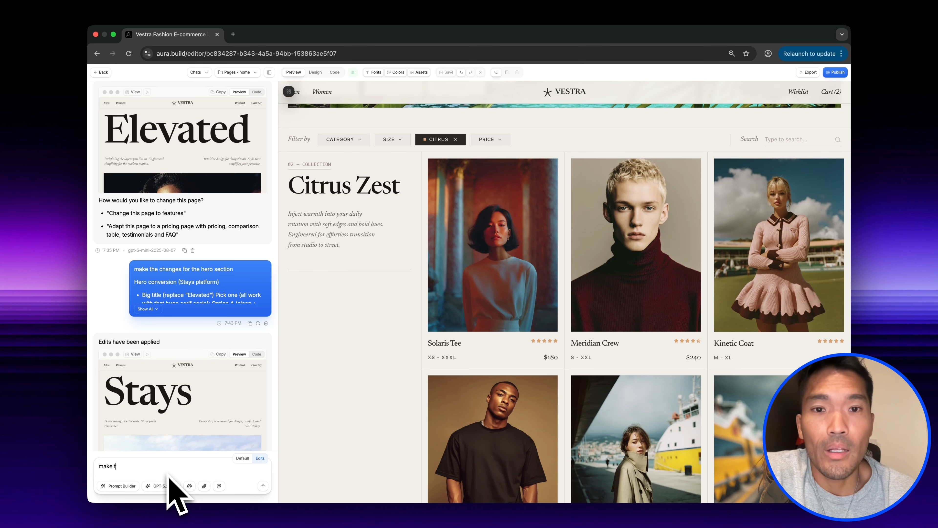
type("he changes")
key("shift+Return")
key("super+v")
key("Return")
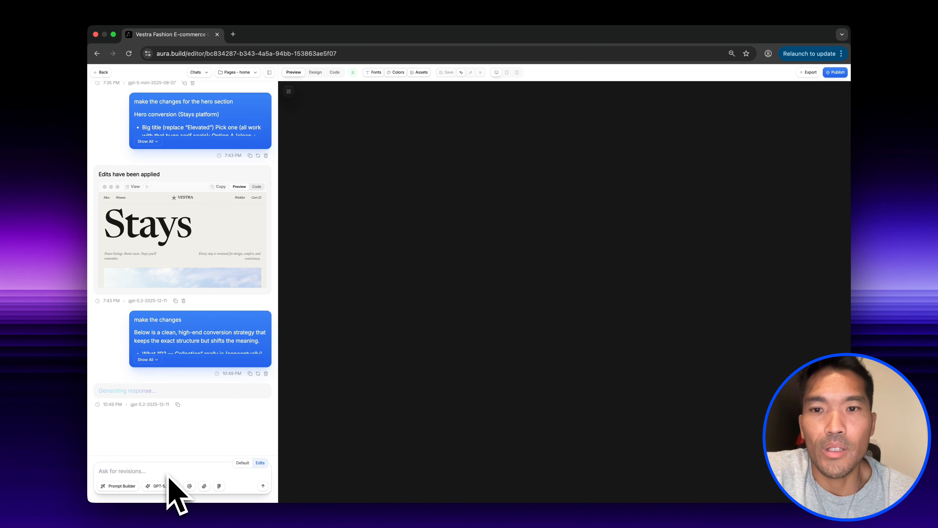
scroll(551, 207, "down", 6)
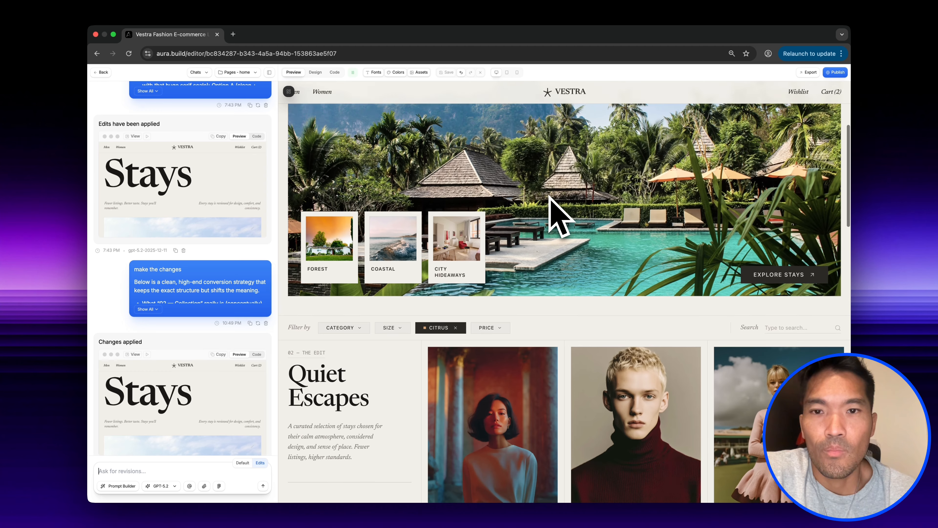
scroll(551, 207, "down", 3)
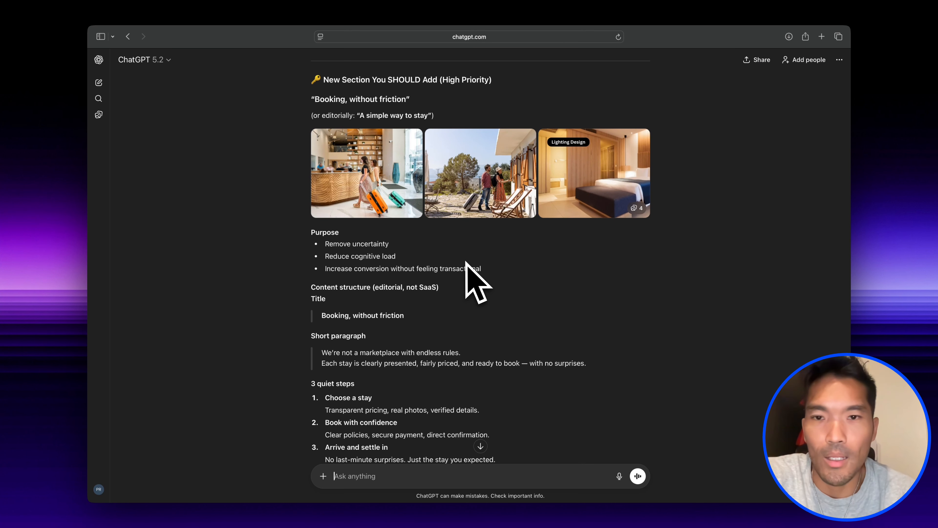
- Copy ChatGPT's "Booking, without friction" section and paste it into Aura's prompt under "add this new section after 02 - the edit"
scroll(473, 267, "down", 1)
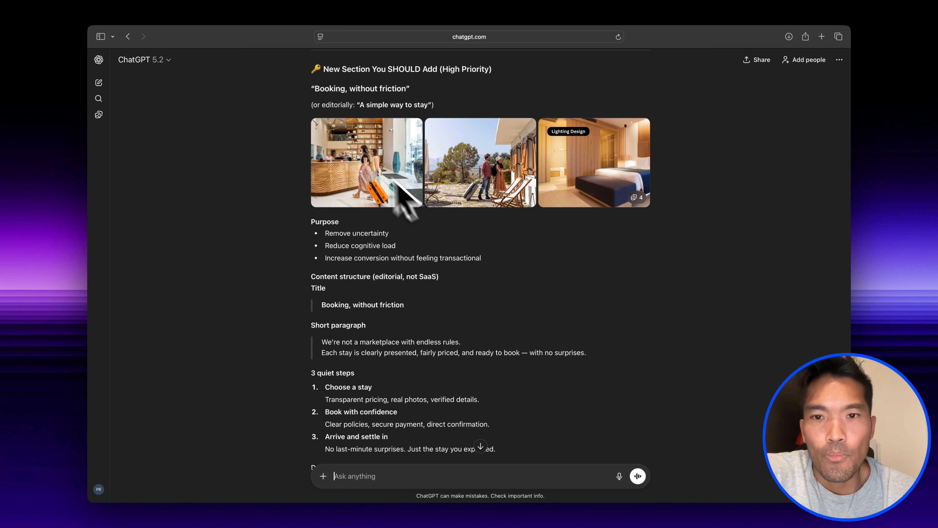
left_click_drag(328, 71, 605, 368)
key("super+Tab")
scroll(385, 476, "down", 6)
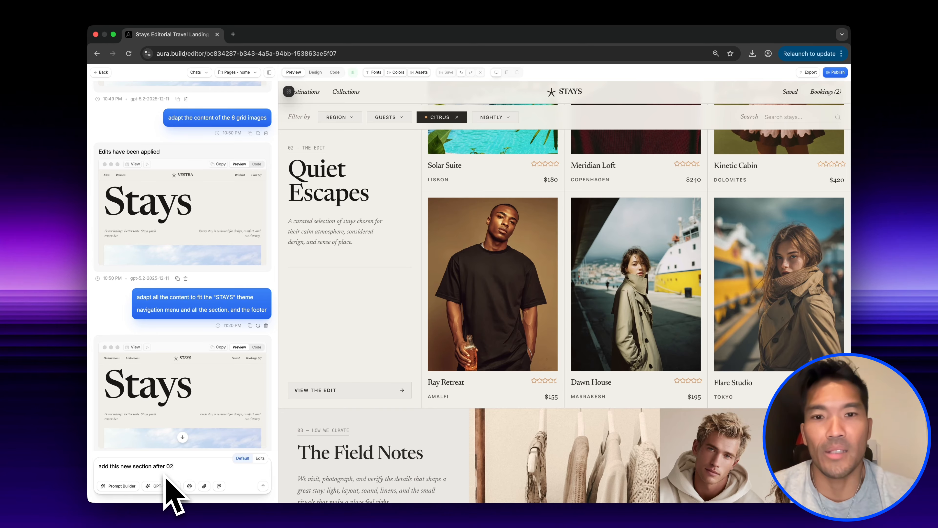
key("super+v")
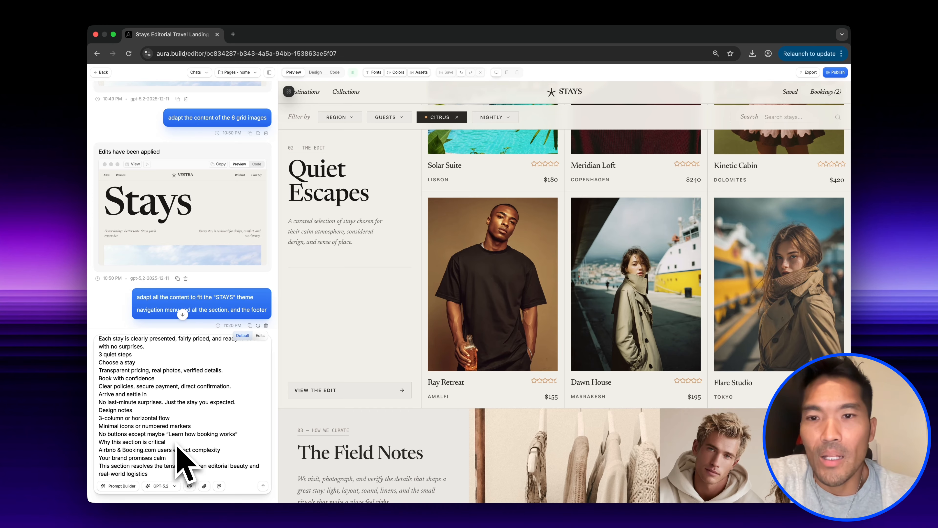
- Send the new section prompt with Gemini 3 Pro in Edits mode and check the updated page preview
left_click(262, 337)
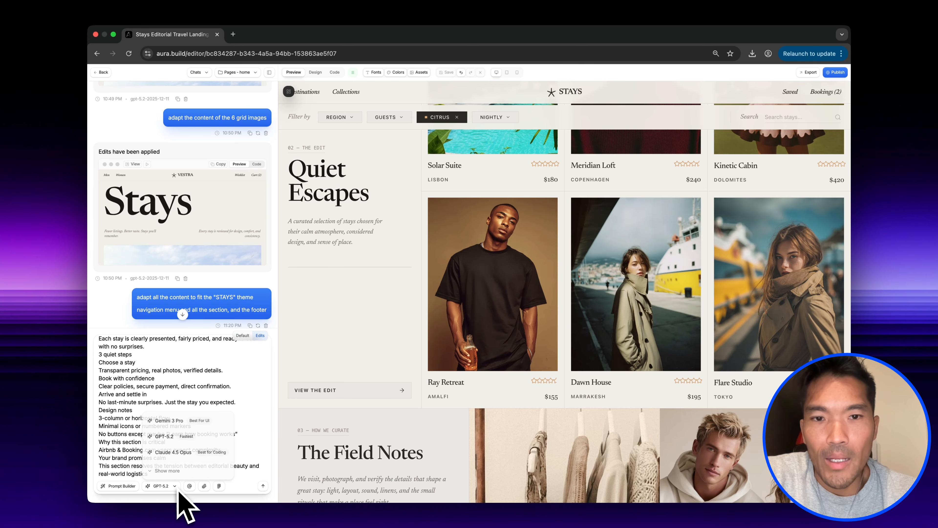
left_click(182, 424)
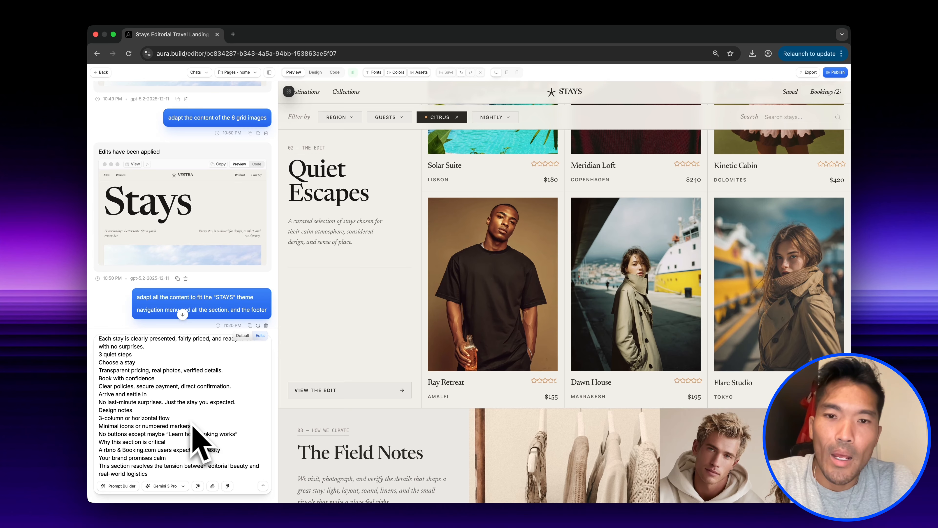
left_click(262, 487)
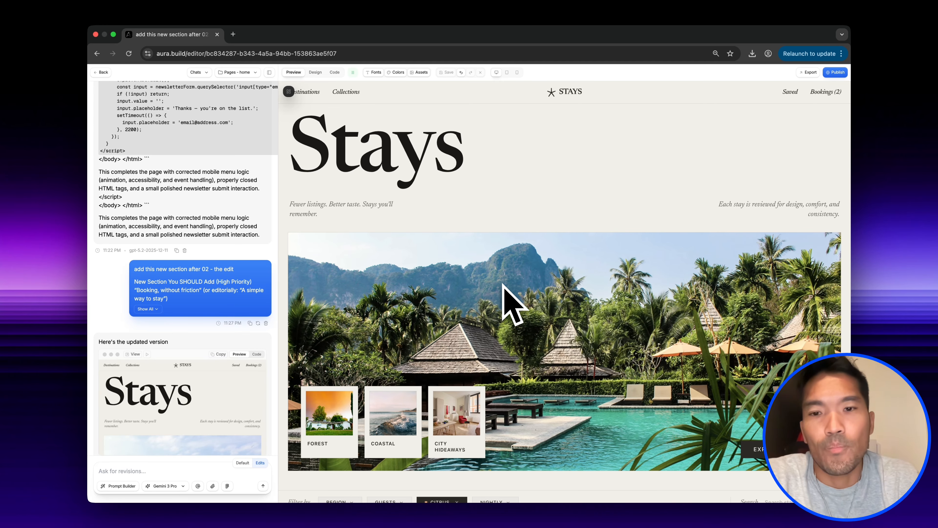
scroll(503, 284, "down", 10)
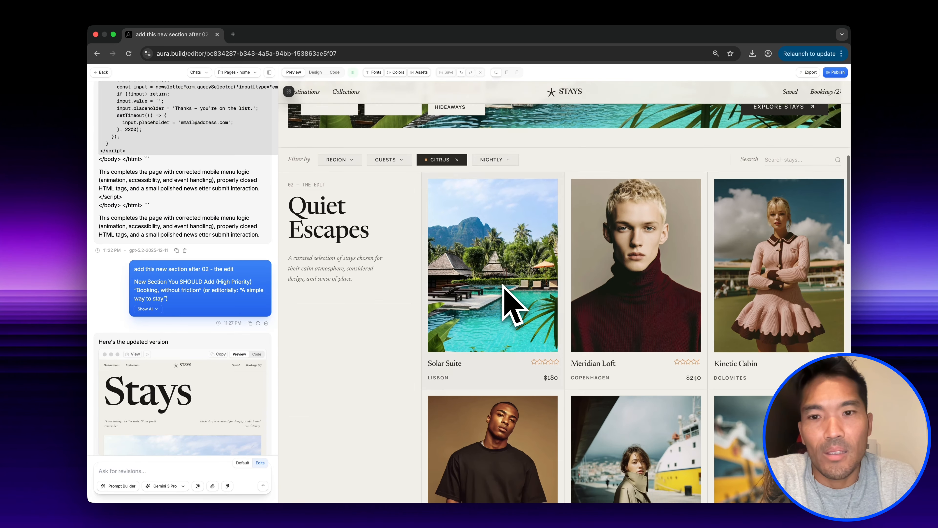
scroll(505, 287, "down", 8)
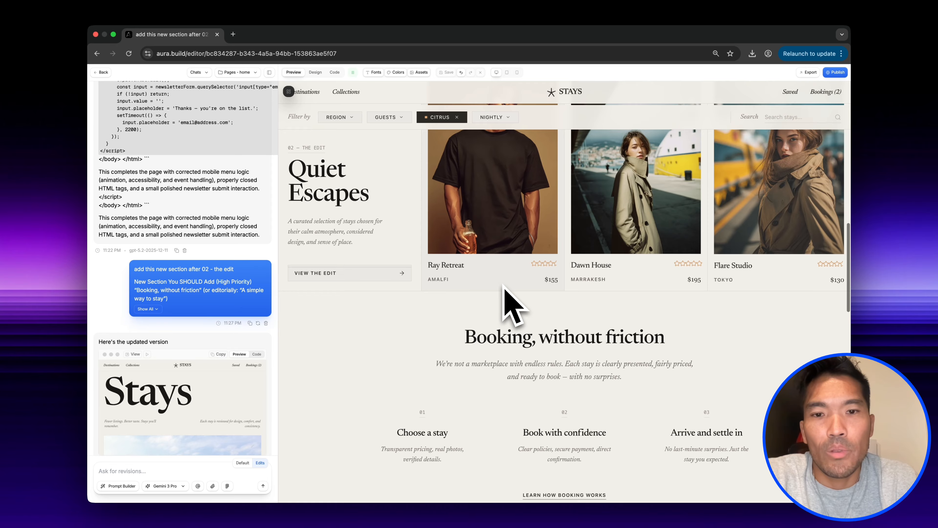
scroll(504, 287, "down", 3)
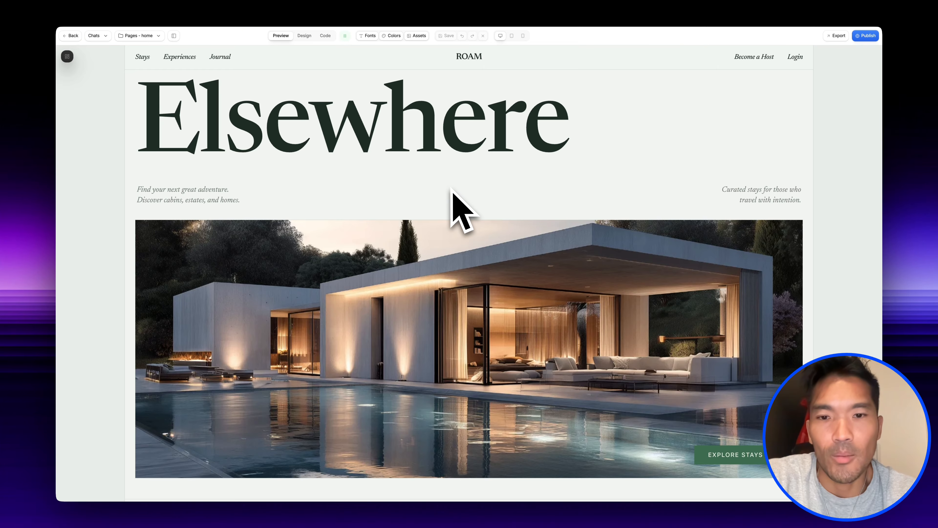
- Look through the ROAM landing page from hero to footer, including its destinations, featured stays and rotating guest testimonials
scroll(451, 188, "down", 4)
scroll(452, 188, "down", 8)
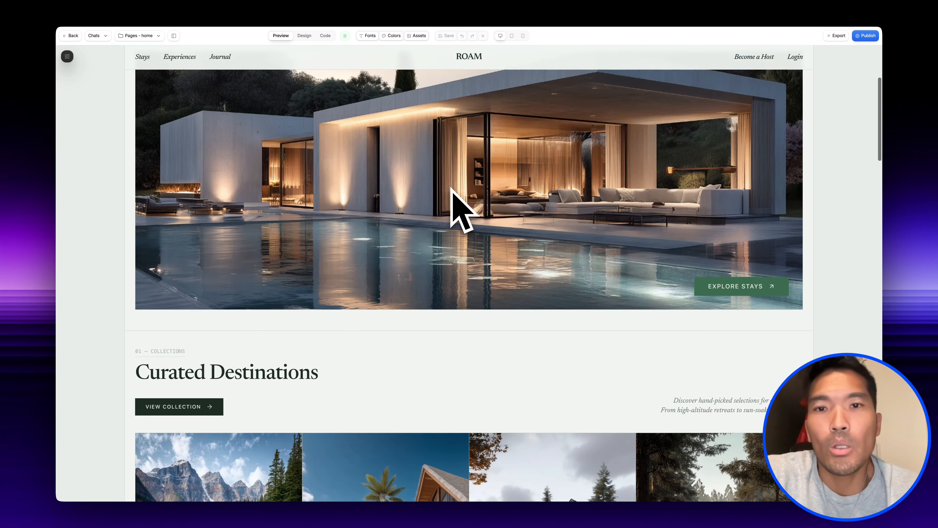
scroll(452, 189, "down", 10)
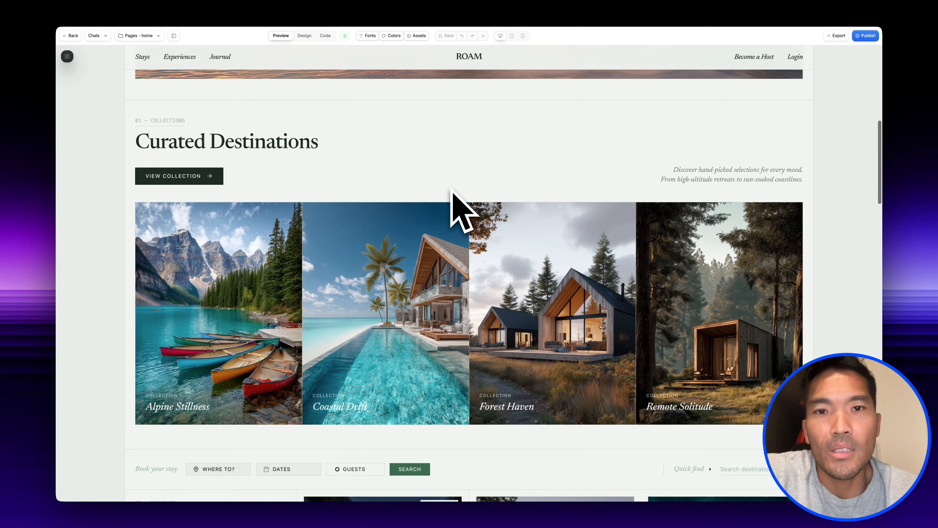
scroll(451, 189, "down", 2)
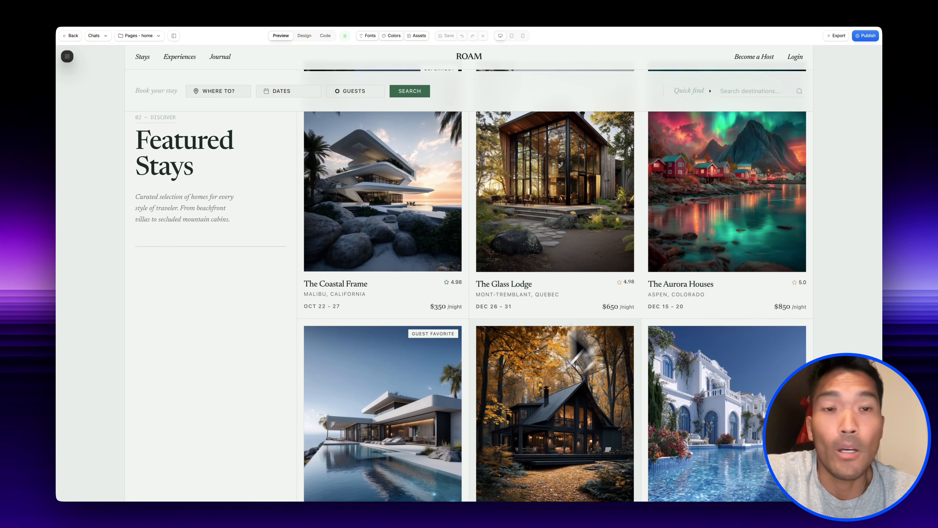
scroll(512, 409, "down", 10)
scroll(512, 409, "down", 7)
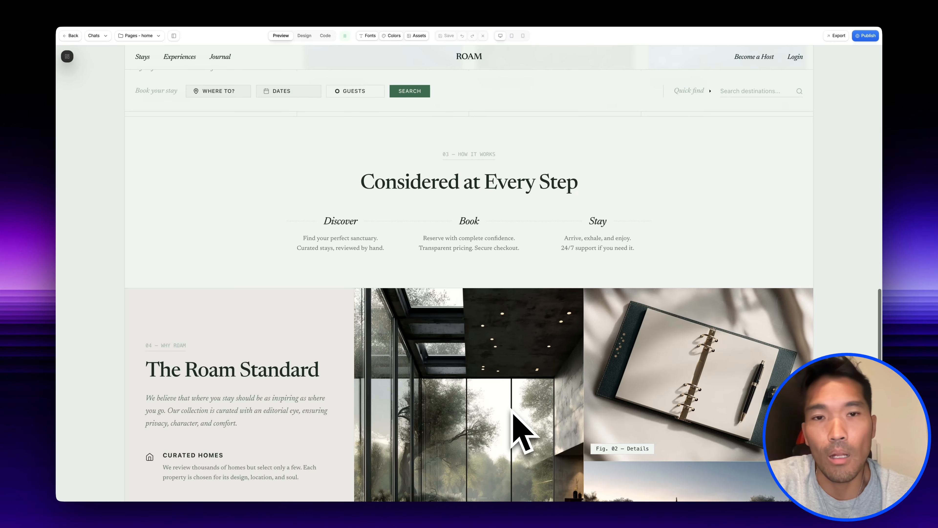
scroll(512, 409, "down", 9)
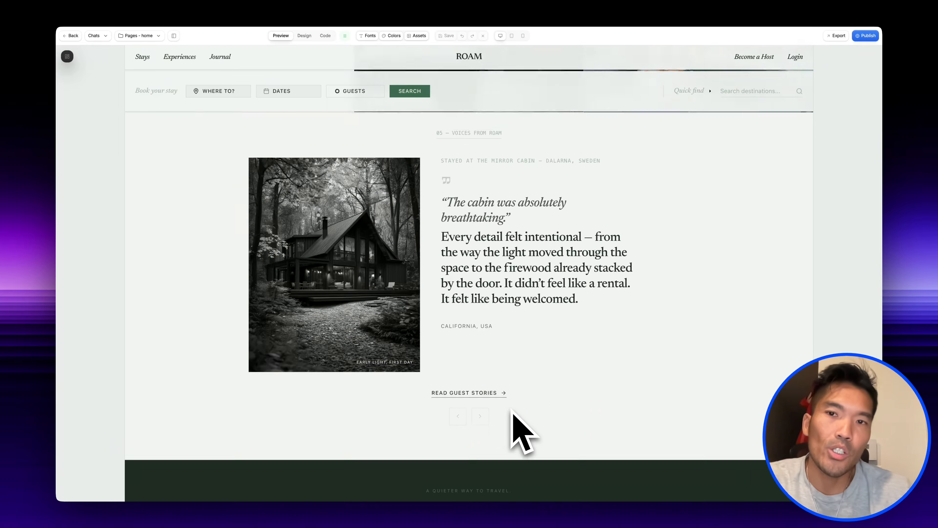
left_click(481, 393)
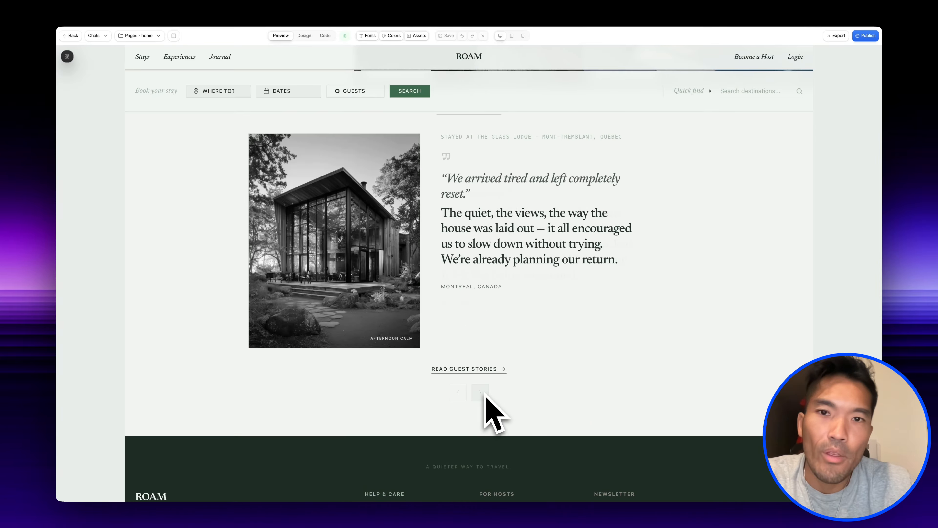
left_click(481, 392)
left_click(480, 392)
scroll(485, 394, "down", 4)
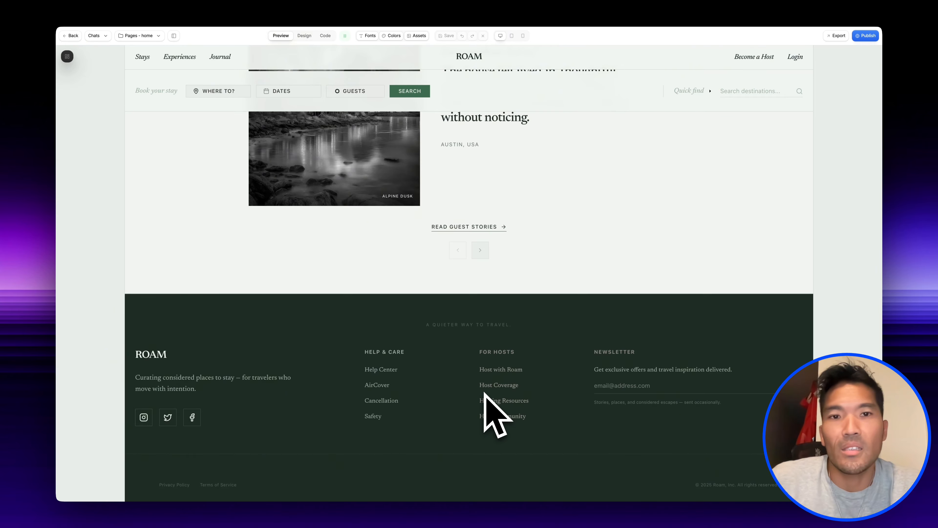
scroll(485, 392, "up", 20)
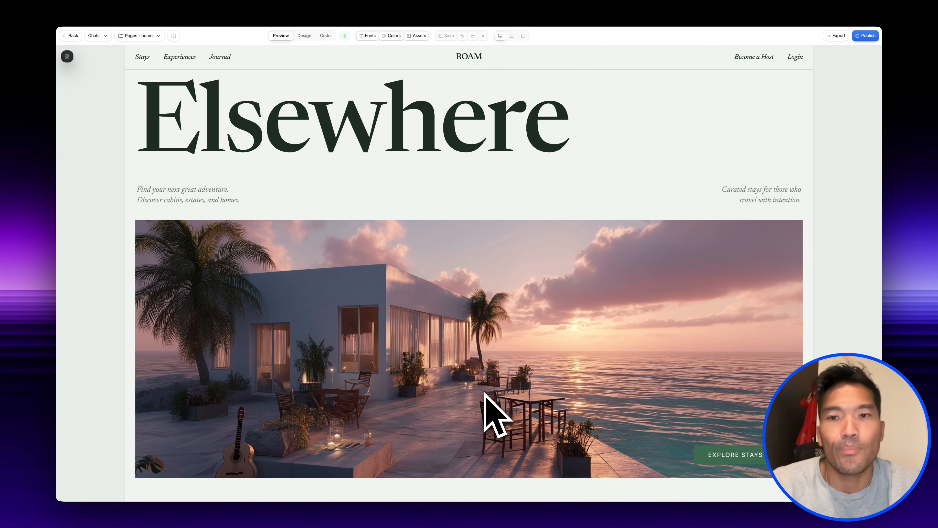
- Download the ROAM page as HTML and attach Roam Landing Page.html to a new ChatGPT chat
left_click(841, 36)
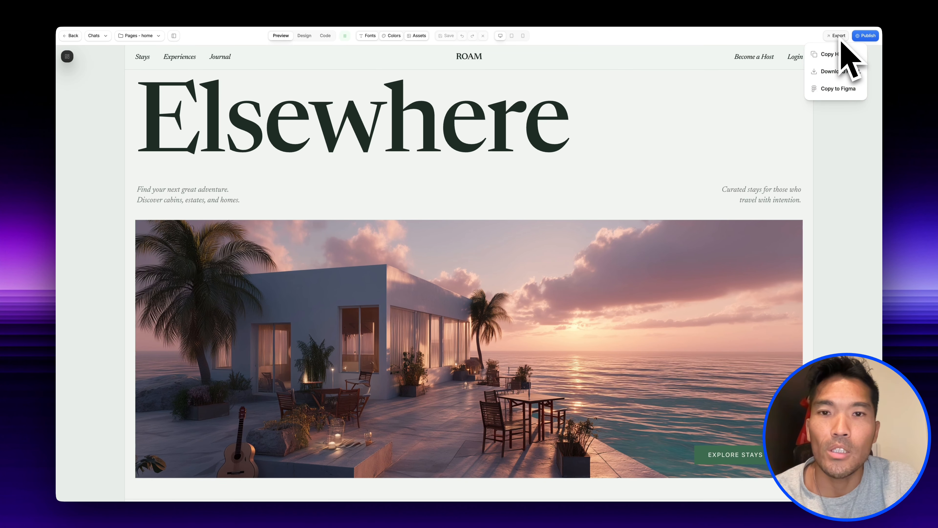
left_click(841, 71)
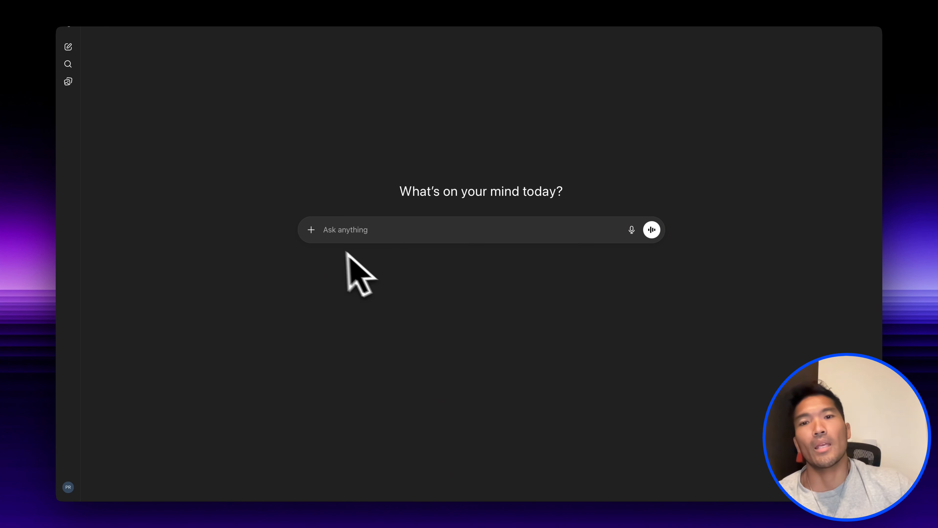
left_click(308, 230)
left_click(329, 250)
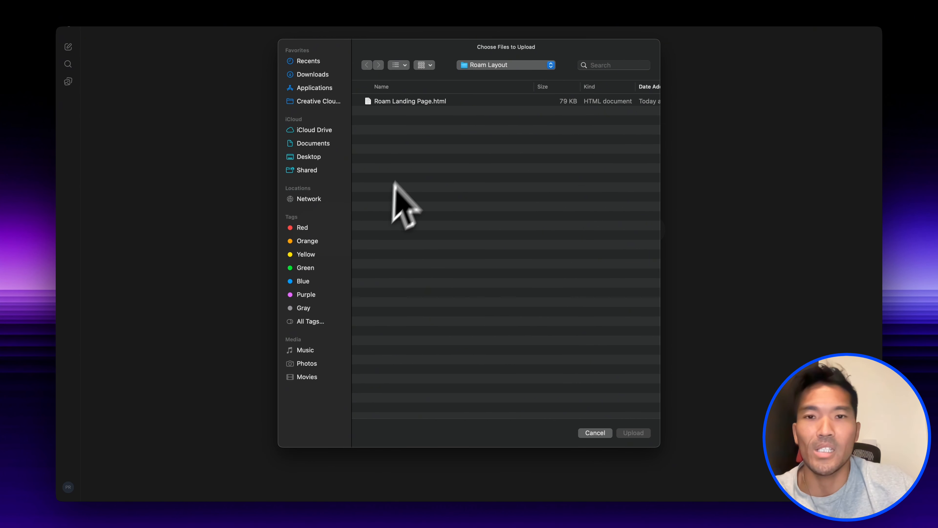
left_click(448, 102)
left_click(634, 433)
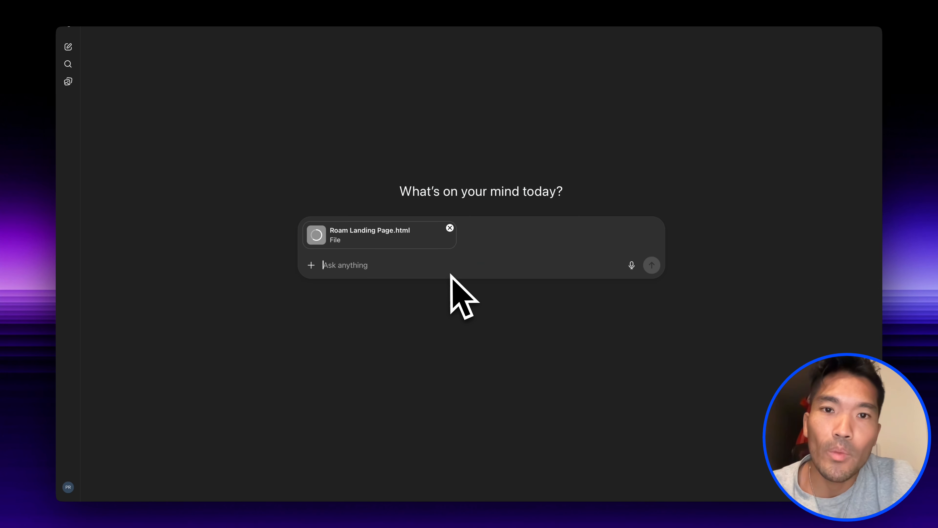
- Ask ChatGPT "ok let's create the STAYS page, how should we build it?" and read through the recommended page architecture
type("let's create the stays page, how should we build it")
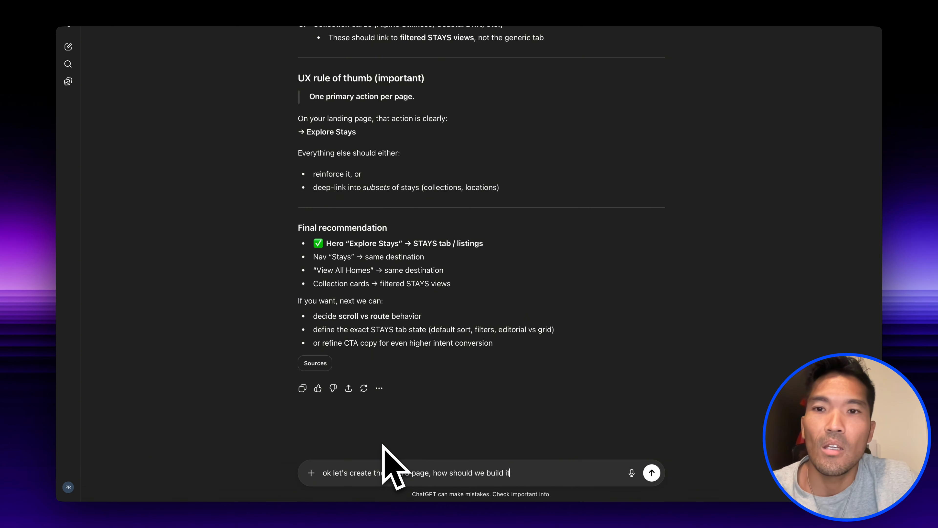
type("?")
key("Return")
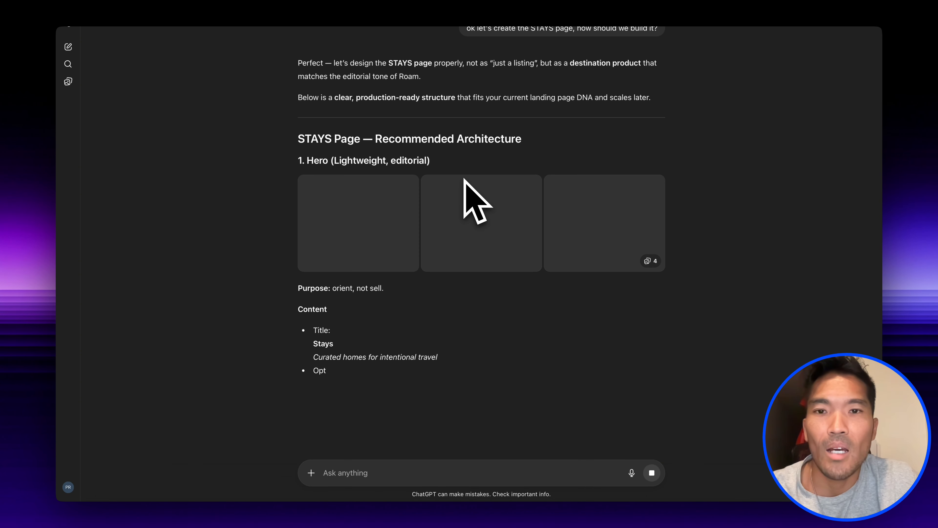
scroll(463, 174, "down", 3)
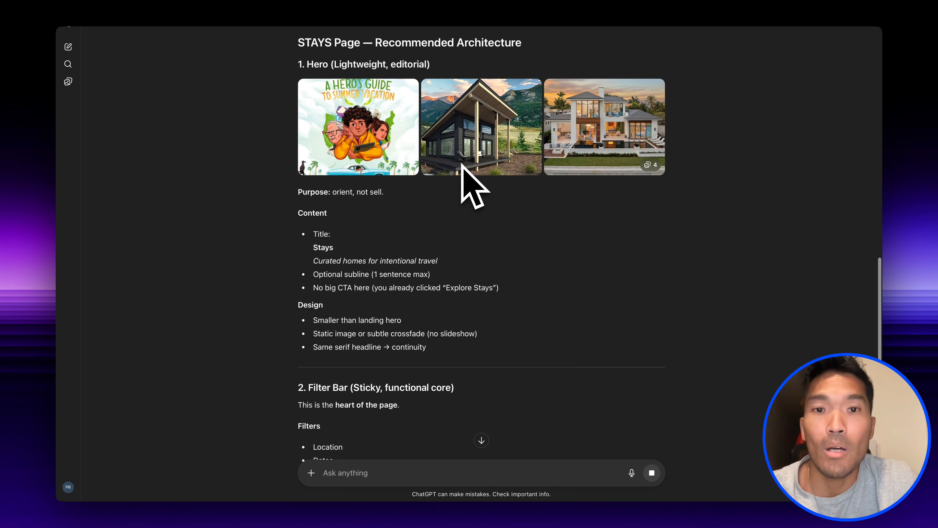
scroll(449, 288, "down", 15)
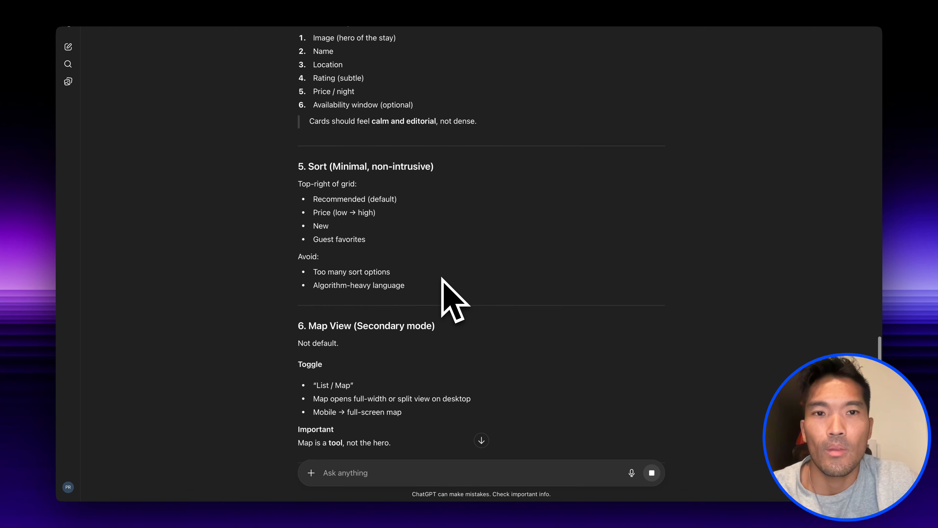
scroll(447, 281, "down", 20)
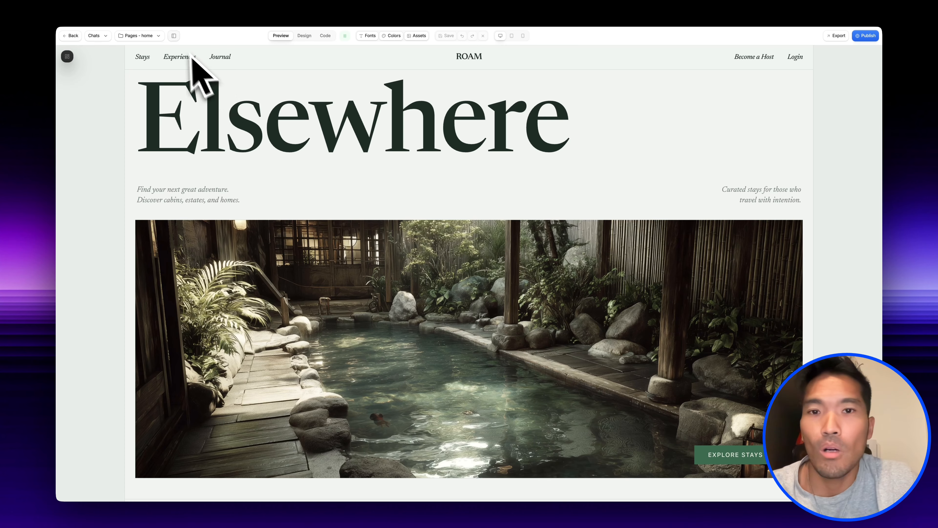
- Copy the STAYS page answer, switch to the Roam project in Aura and create a new page named "stays"
left_click(174, 36)
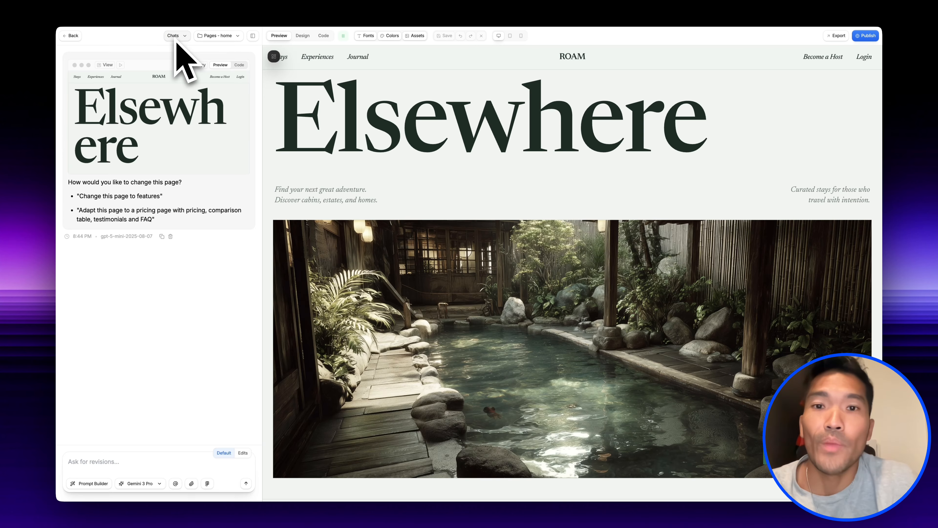
left_click(237, 36)
left_click(207, 90)
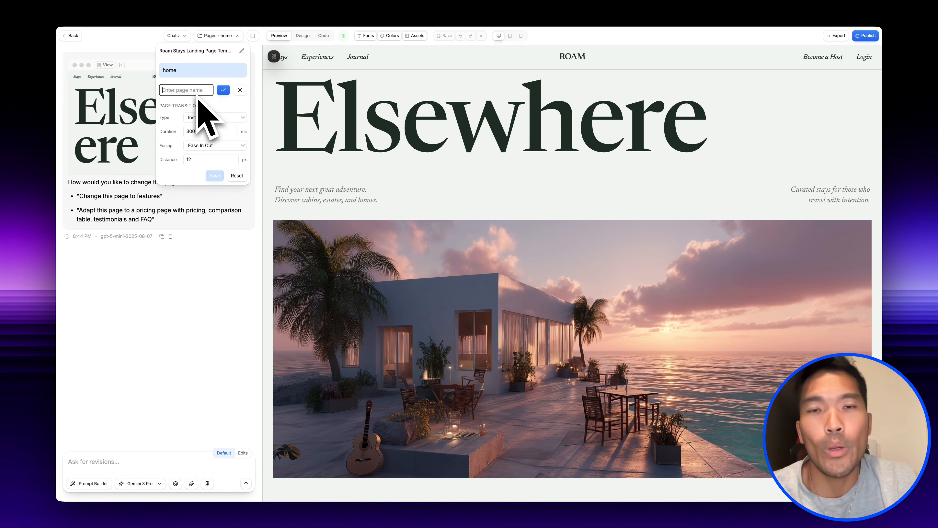
left_click(224, 92)
- Write the prompt "adapt to a STAYS page", paste ChatGPT's architecture below it and remove the closing "Next steps" part
left_click(138, 465)
type("a")
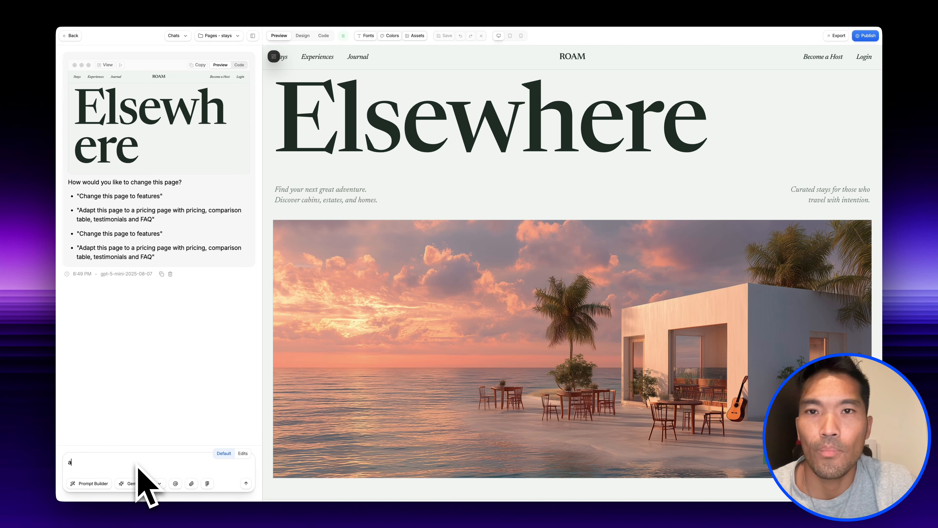
type("dapt to a STAYS page")
key("ctrl+v")
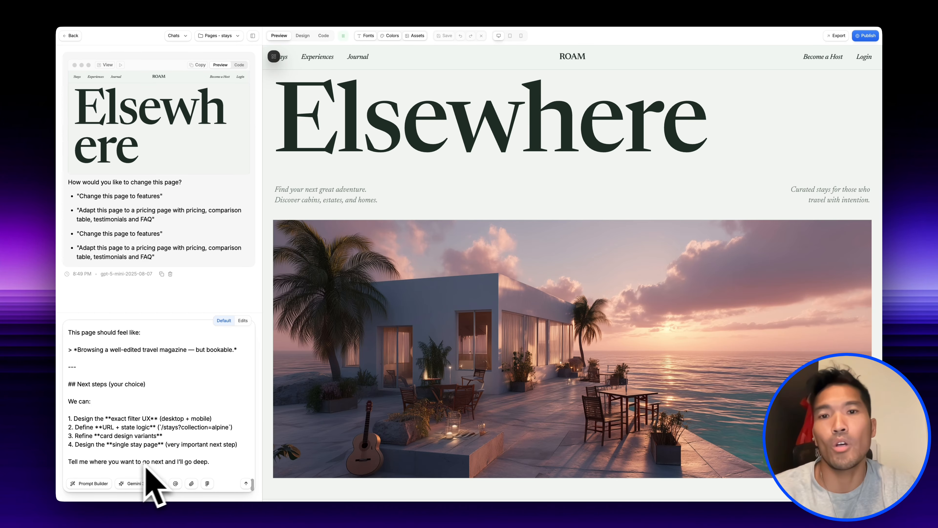
left_click_drag(206, 467, 115, 368)
key("BackSpace")
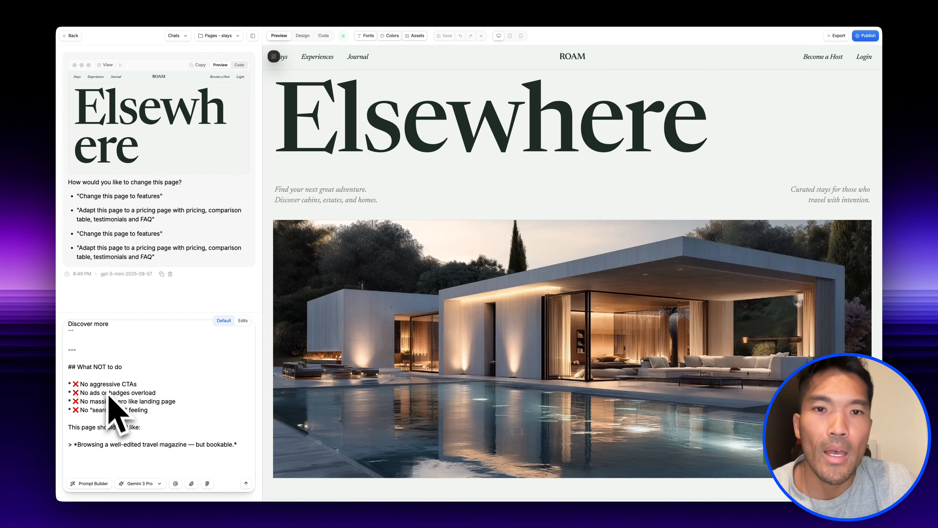
scroll(113, 406, "up", 20)
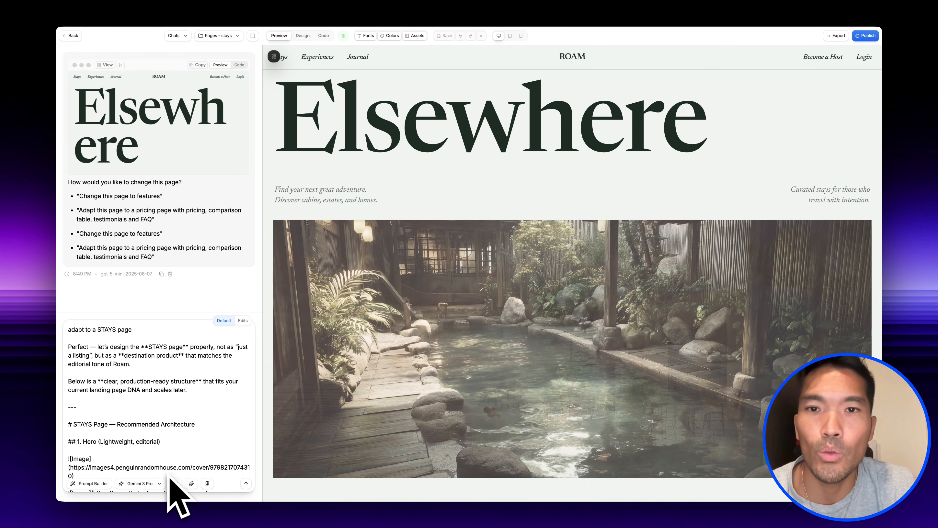
- Send the STAYS page prompt with Gemini 3 Pro and review the generated page's listings, trust section and footer
left_click(164, 486)
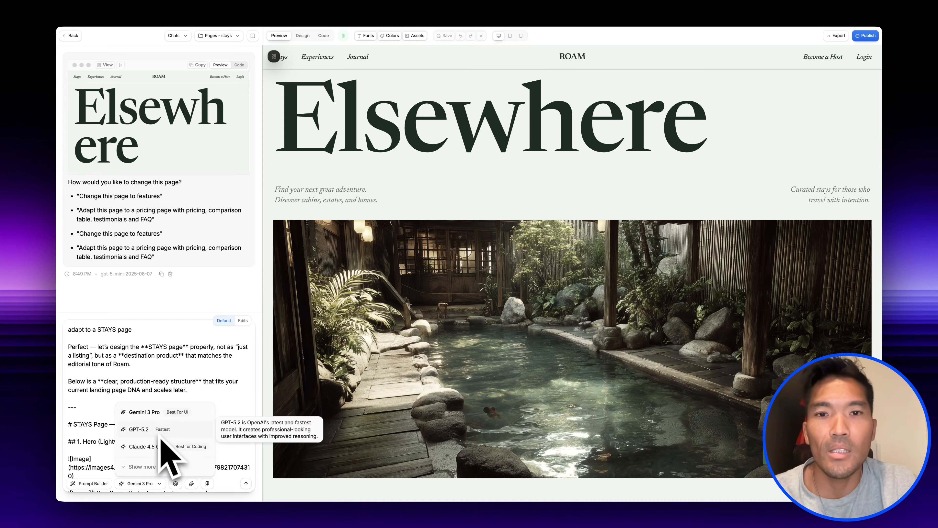
left_click(190, 396)
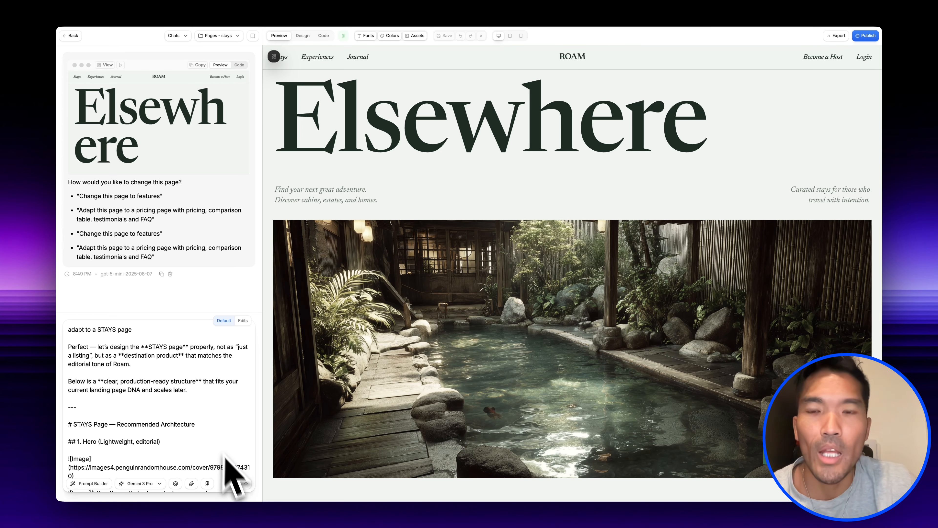
left_click(247, 485)
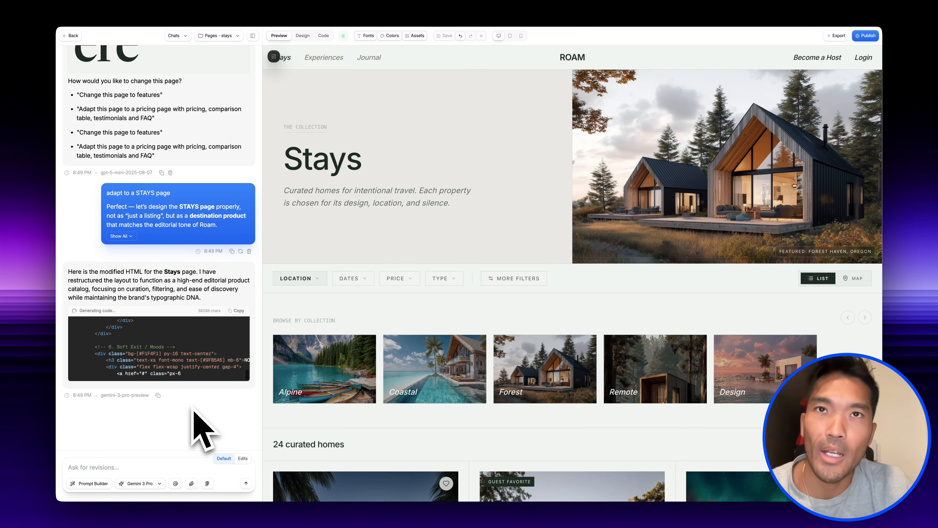
scroll(415, 174, "down", 10)
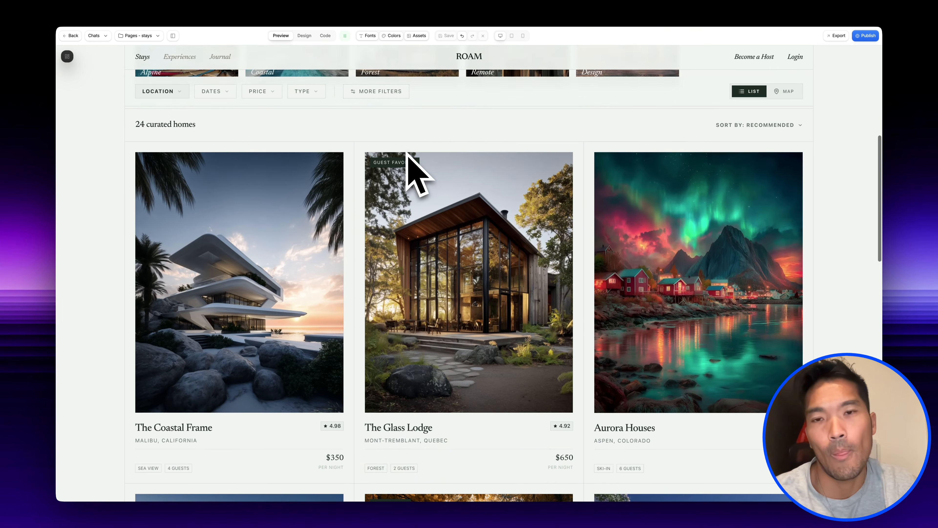
scroll(408, 153, "down", 15)
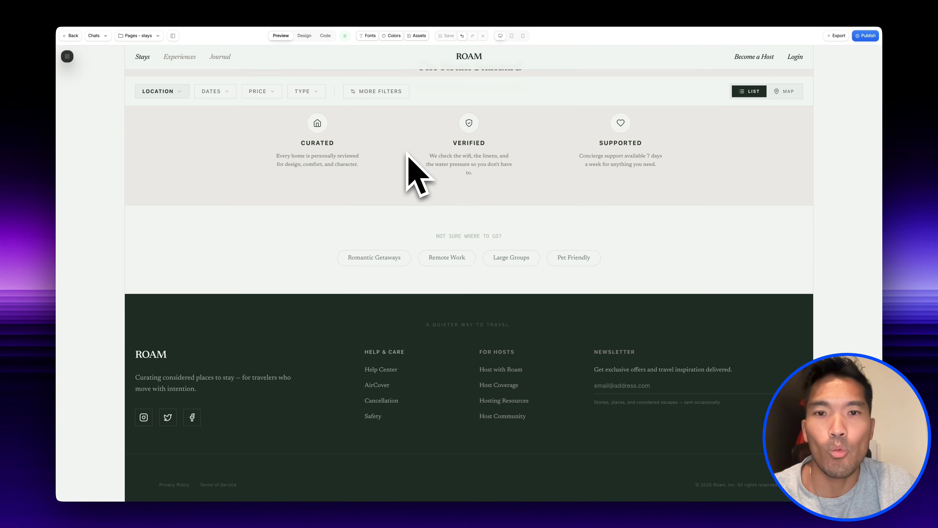
scroll(458, 126, "down", 10)
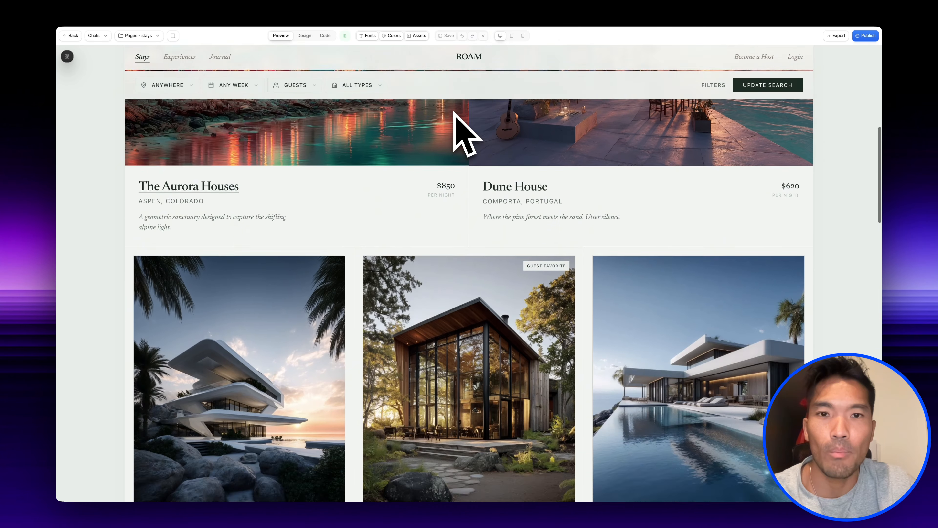
scroll(466, 134, "down", 20)
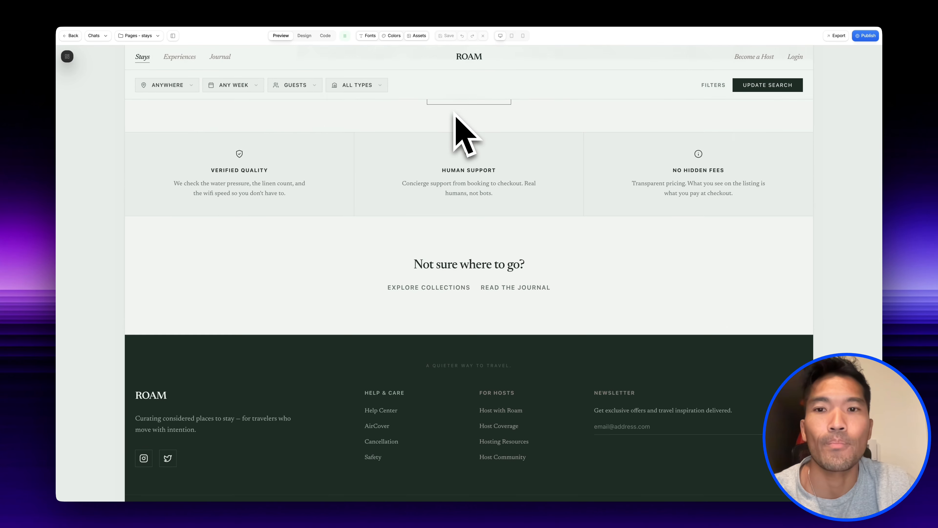
scroll(455, 115, "up", 8)
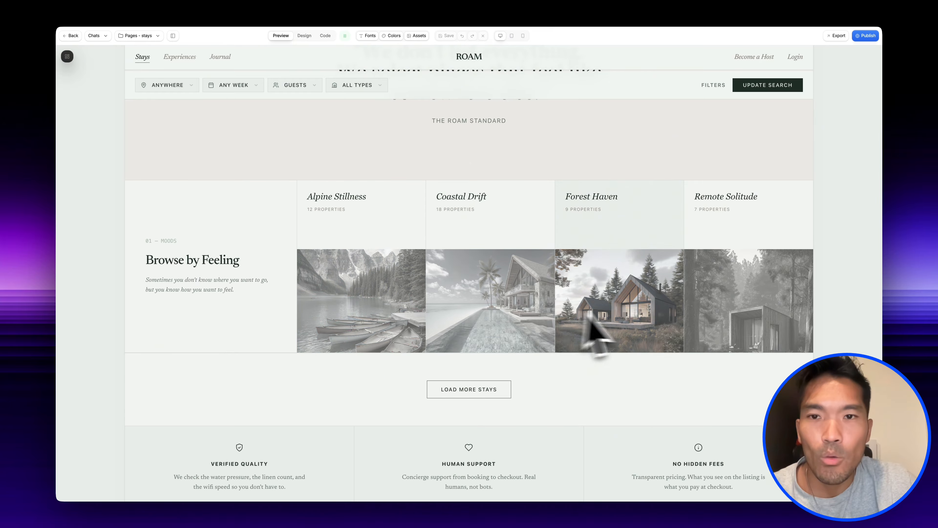
- Download the stays page as HTML and attach Stays Page.html to the existing ChatGPT conversation
left_click(839, 36)
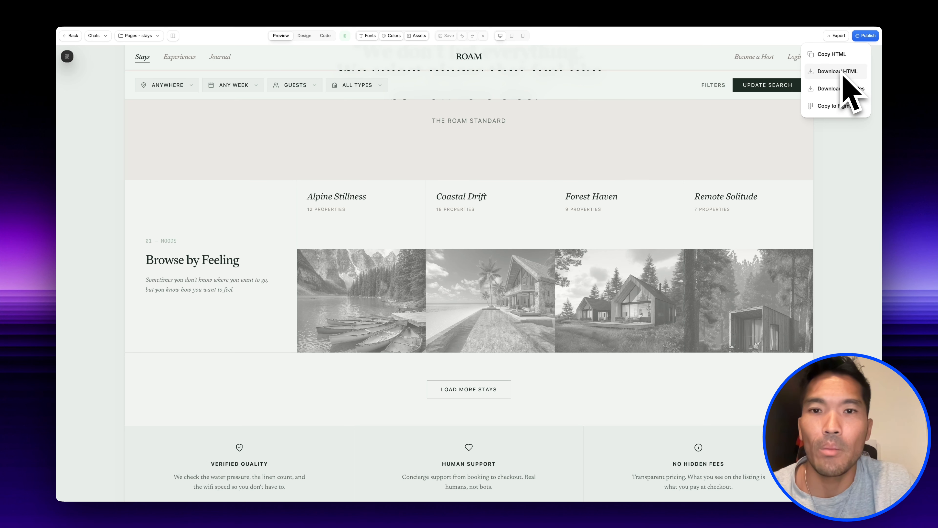
left_click(838, 72)
key("super+Tab")
left_click(323, 476)
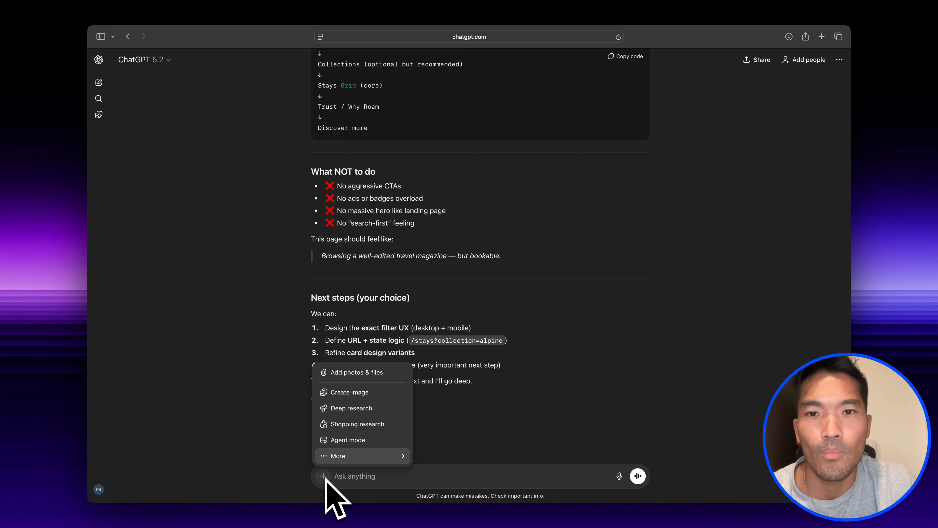
left_click(346, 373)
double_click(412, 133)
- Send ChatGPT the message "analyze the stays page and give me your feedbacks" with the attached file
type("analyze the stays page and")
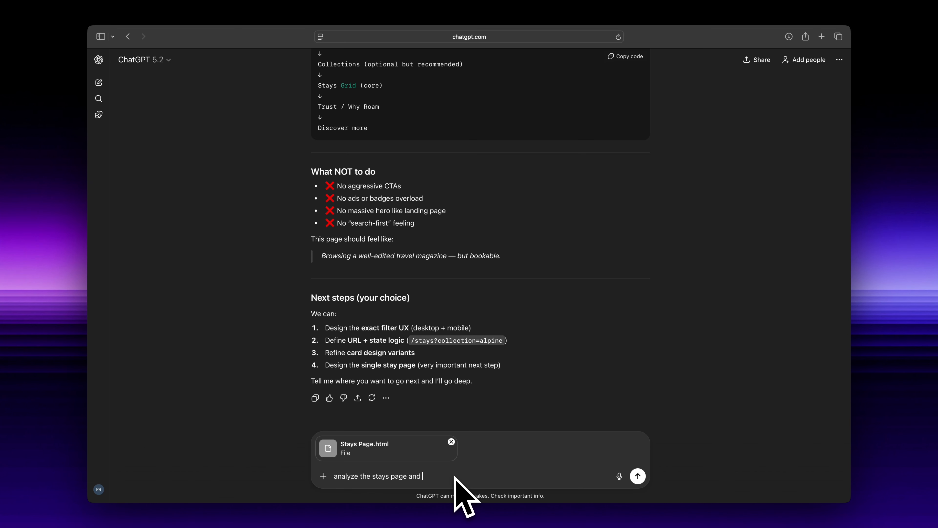
type(" give me your feedbacks")
key("Return")
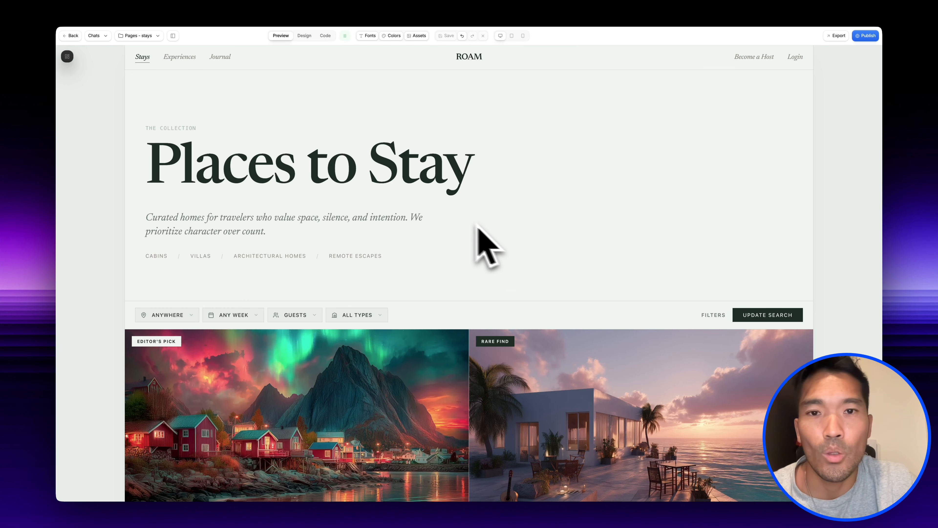
- Switch Aura from the stays page to the home page and create a new page named "experiences" from it
left_click(159, 37)
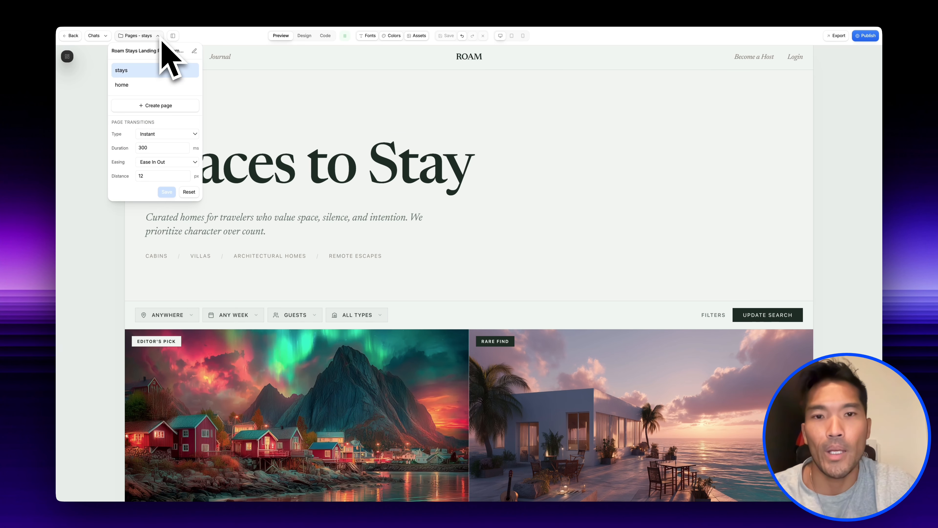
left_click(155, 86)
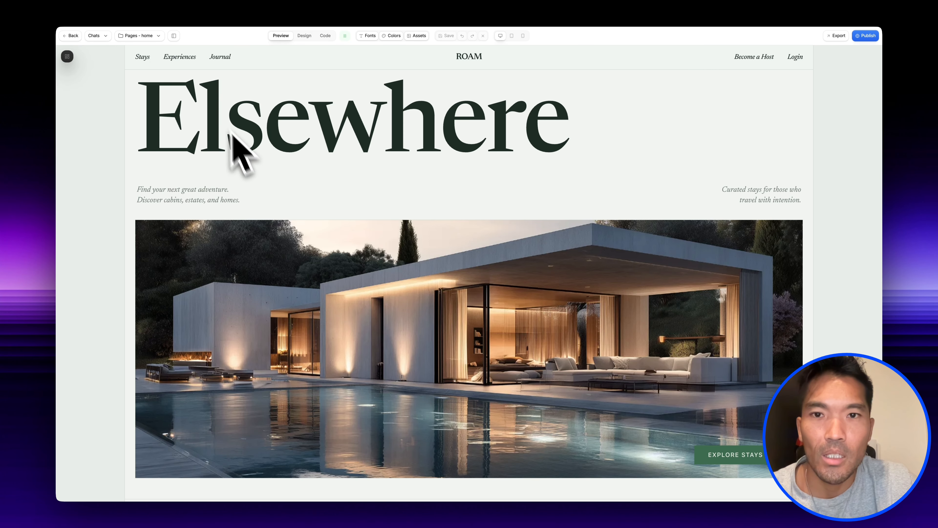
left_click(160, 37)
left_click(160, 107)
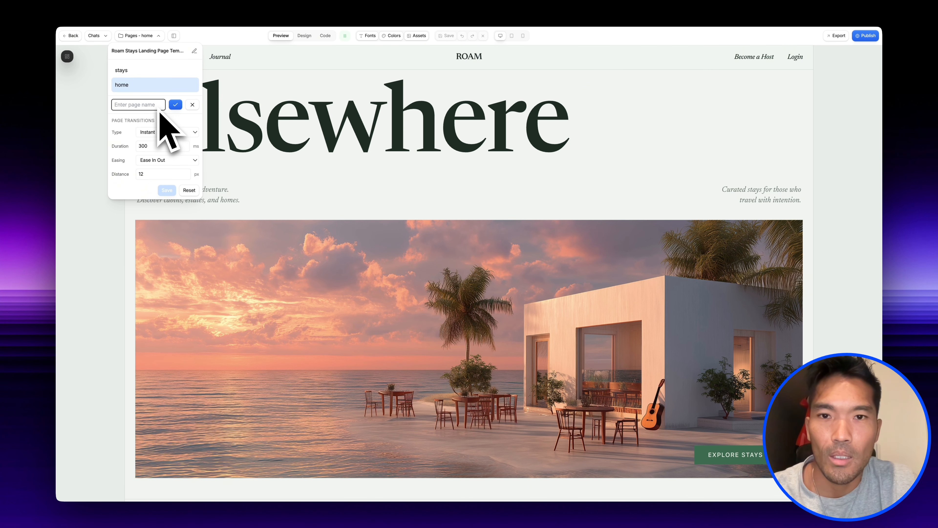
type("experiences")
left_click(176, 105)
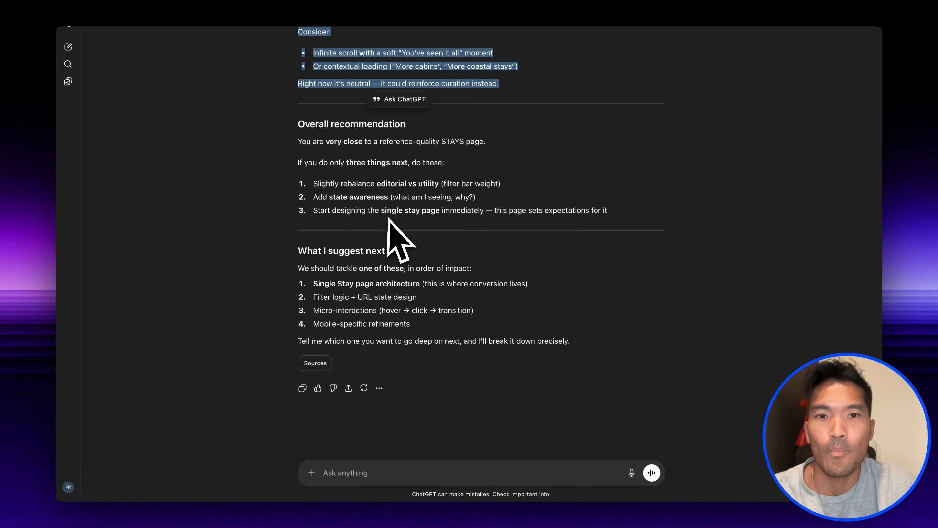
- Attach both Stays Page.html and Roam Landing Page.html from the Roam Layout folder to the ChatGPT conversation
left_click(311, 472)
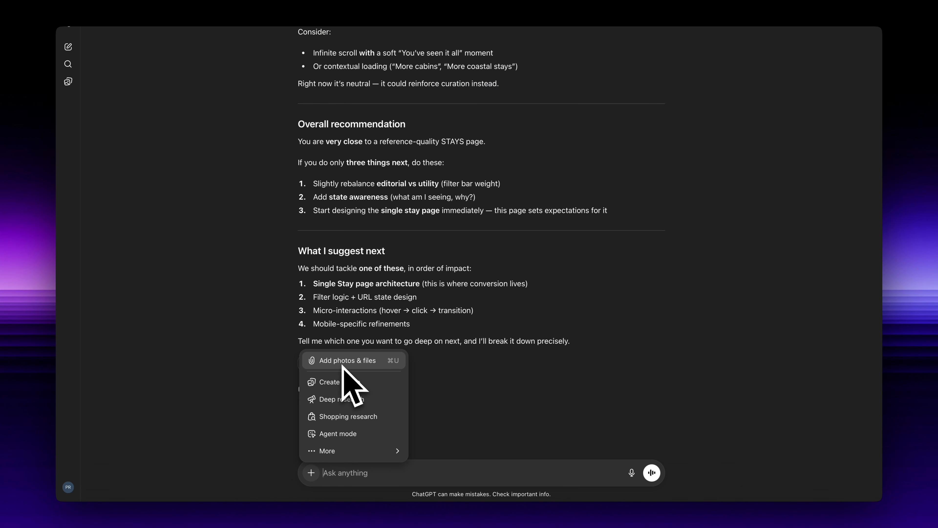
left_click(428, 366)
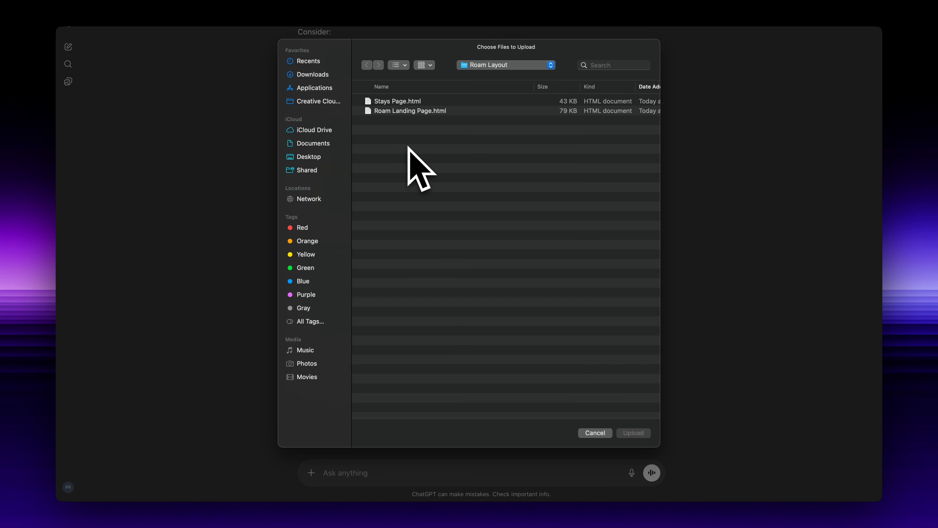
left_click(410, 111)
key("super+a")
left_click(633, 433)
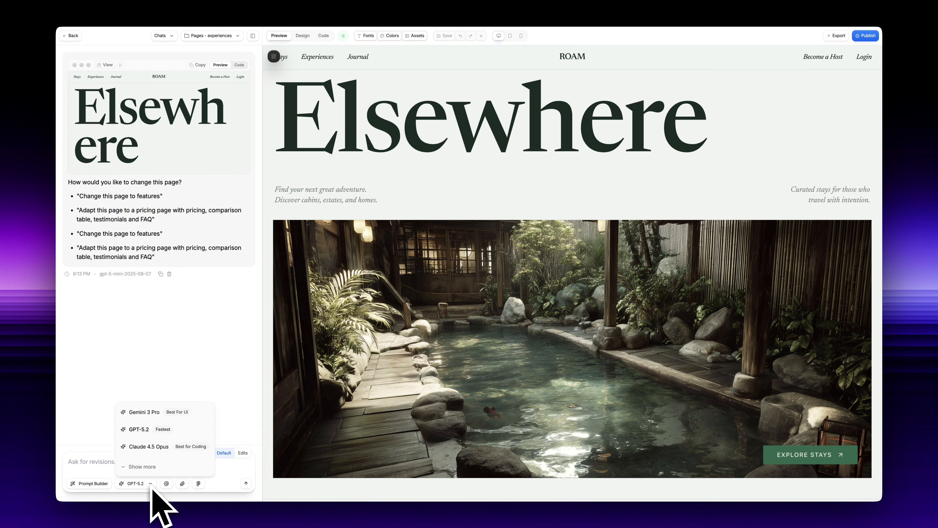
- In Aura, write the prompt "add the experiences page", paste ChatGPT's Experiences page plan and delete its closing part
type("add the experiences page")
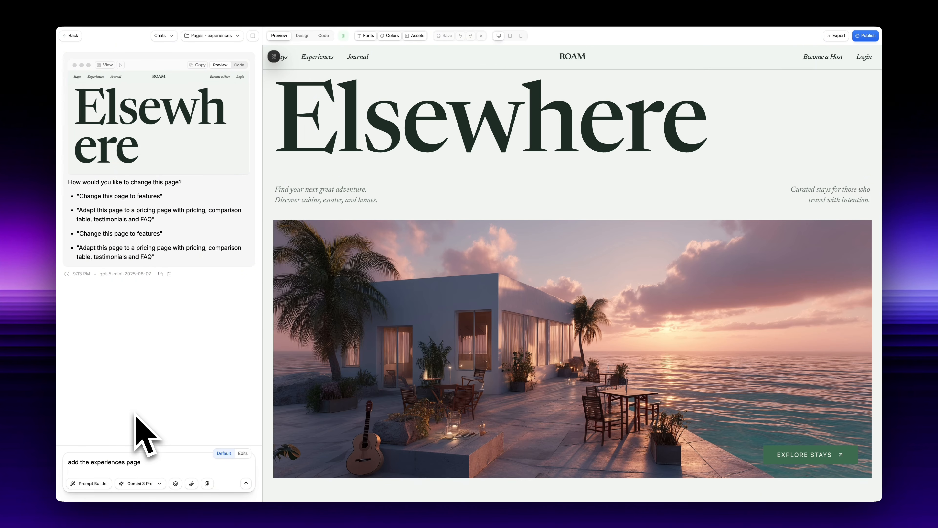
key("super+v")
left_click_drag(231, 462, 65, 365)
key("BackSpace")
- Send the experiences prompt with Gemini 3 Pro and look through the generated page's categories, editor's picks and The Collection
left_click(247, 484)
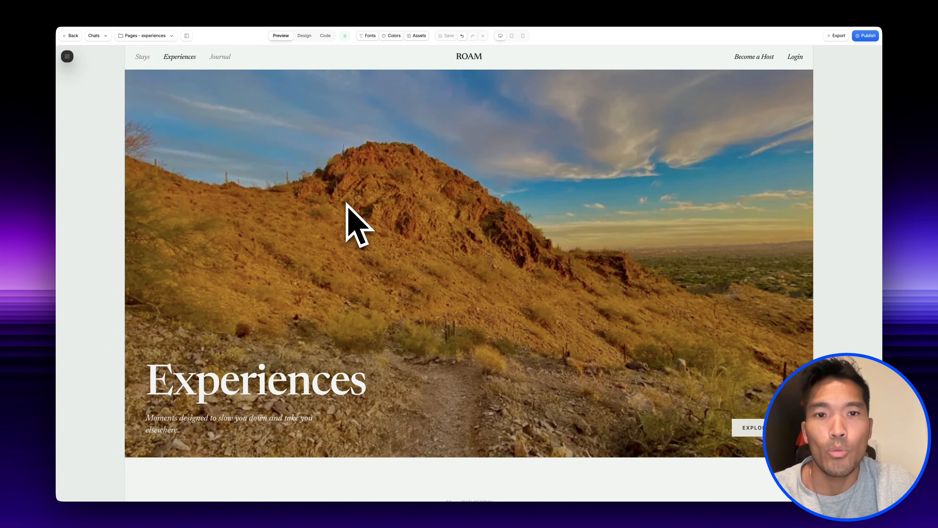
scroll(350, 218, "down", 15)
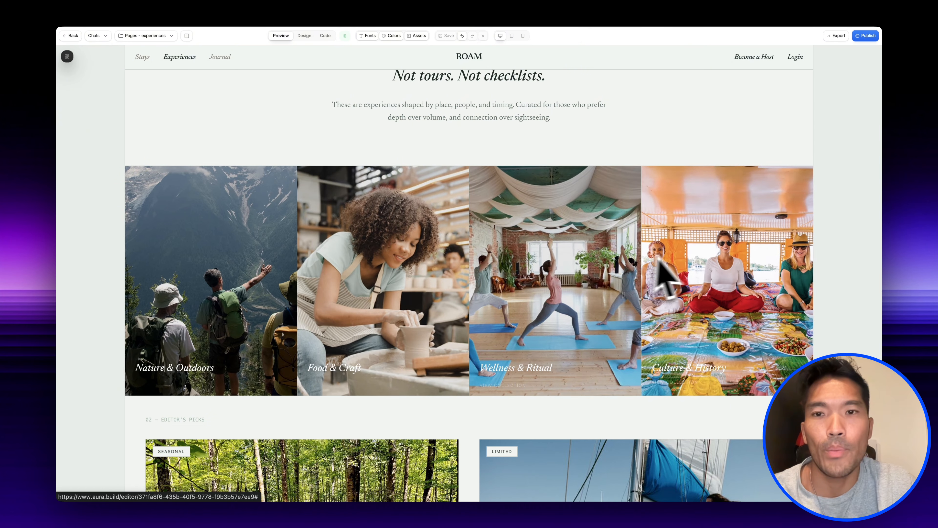
scroll(545, 278, "down", 8)
scroll(544, 271, "down", 1)
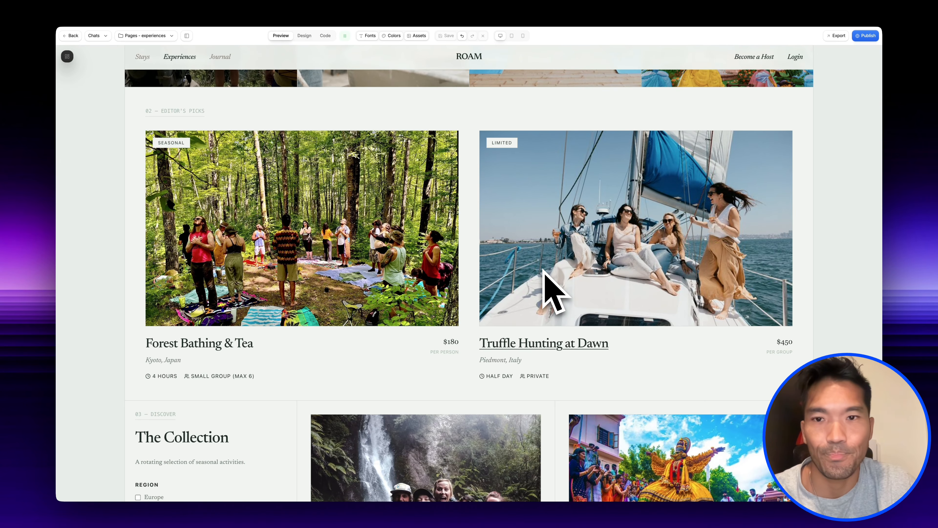
scroll(407, 266, "down", 10)
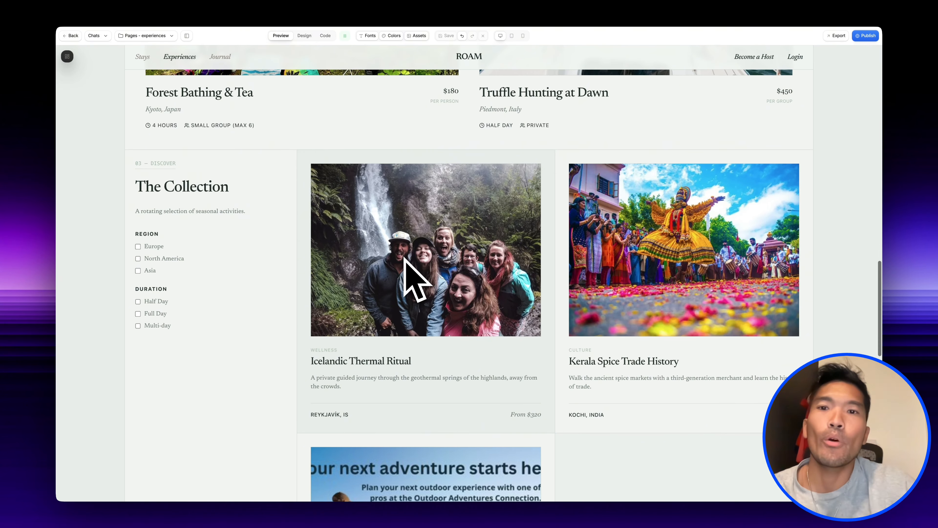
- Look through the rest of the experiences page's The Collection section and review the home page down to its footer
scroll(404, 258, "down", 11)
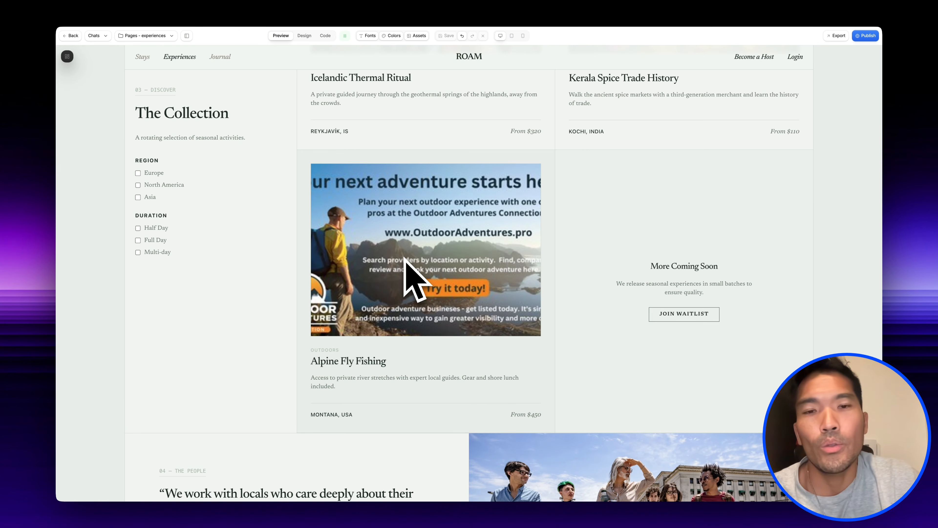
scroll(502, 315, "down", 10)
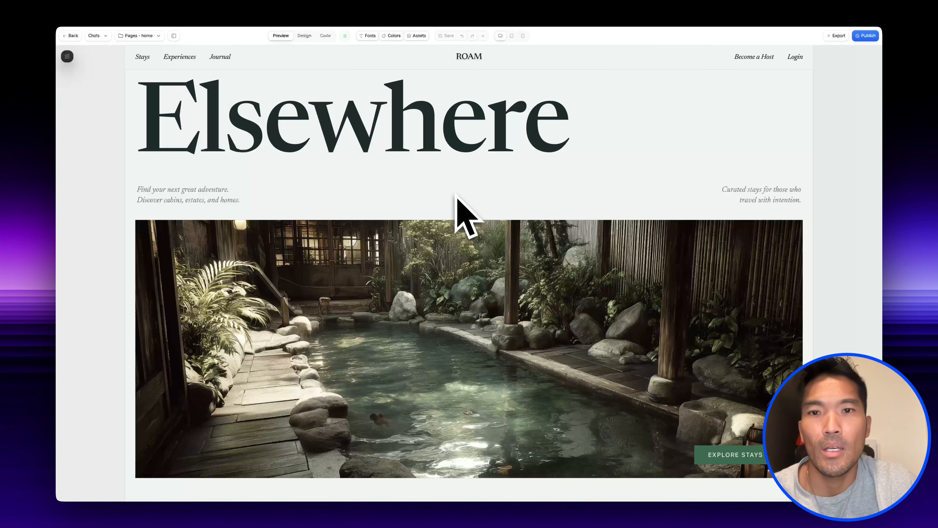
scroll(464, 212, "down", 20)
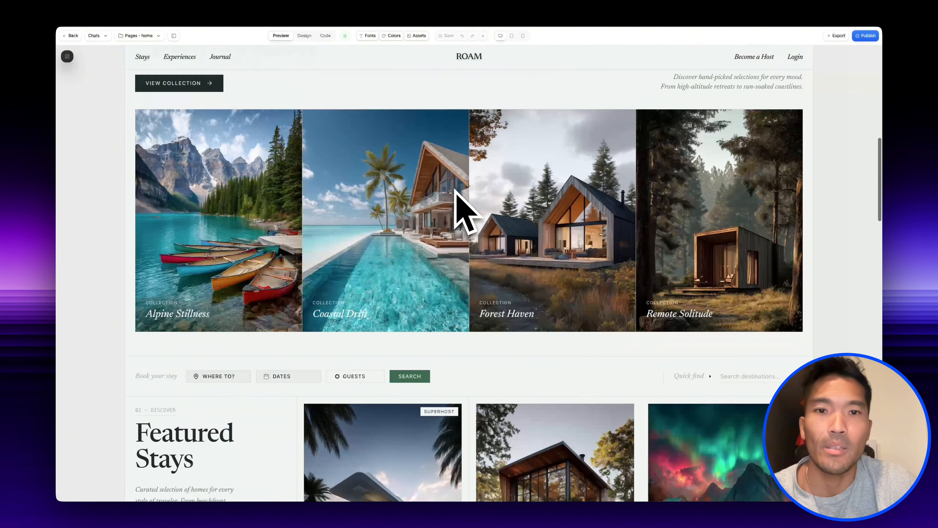
scroll(463, 212, "down", 20)
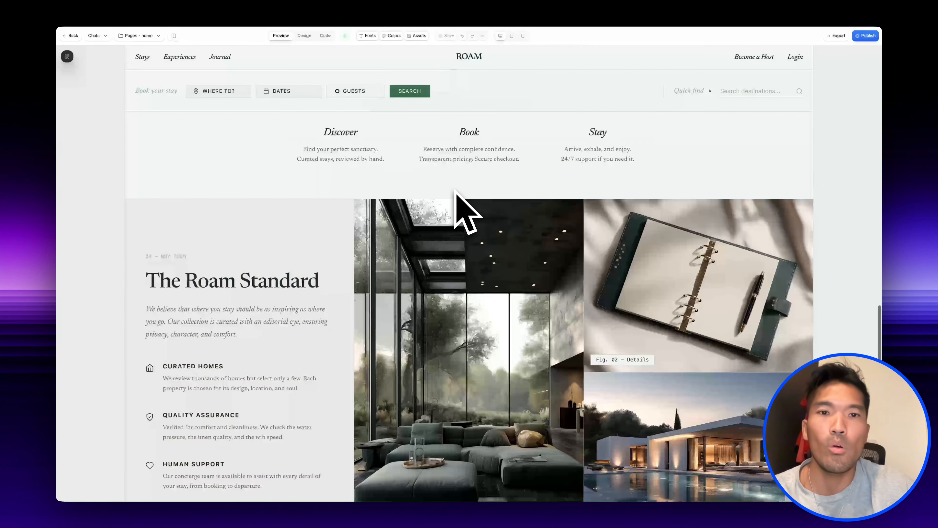
scroll(463, 212, "down", 3)
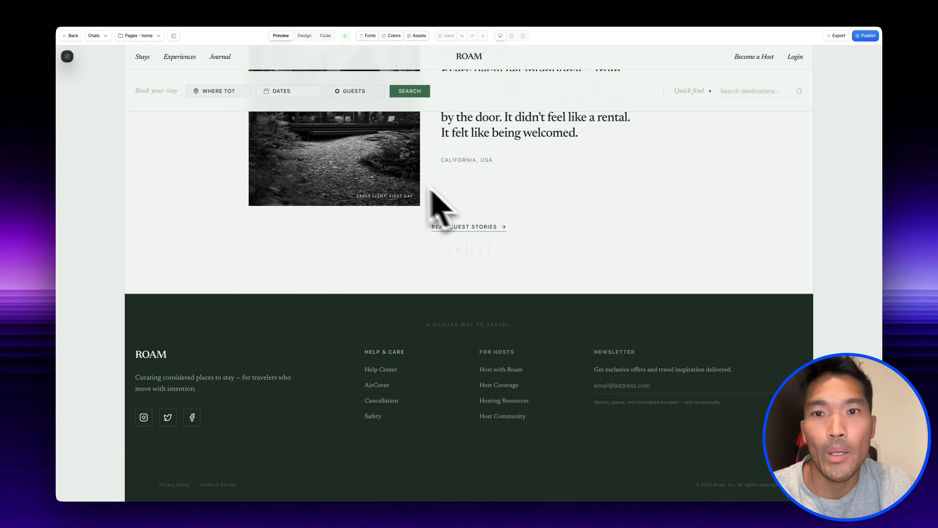
- Open the Stays page from the site's own navigation and look through its listings down to the closing sections
left_click(143, 58)
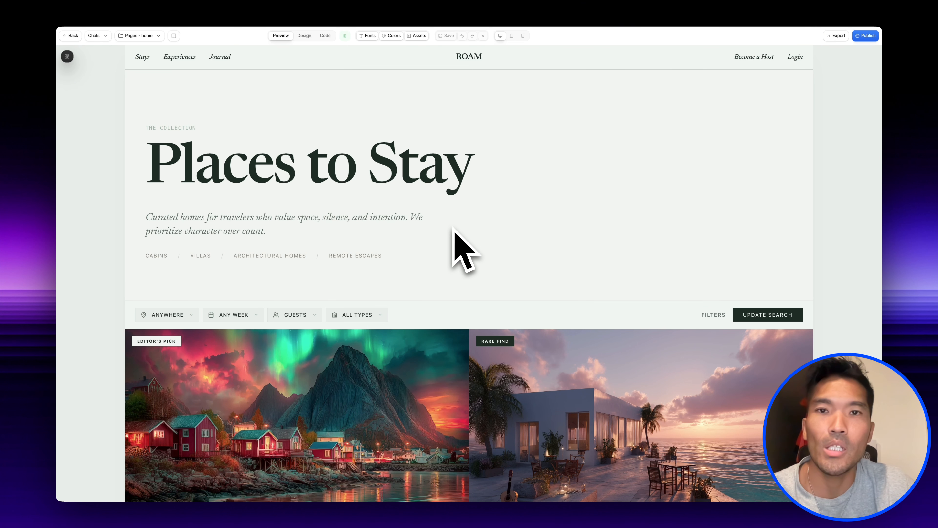
scroll(453, 228, "down", 15)
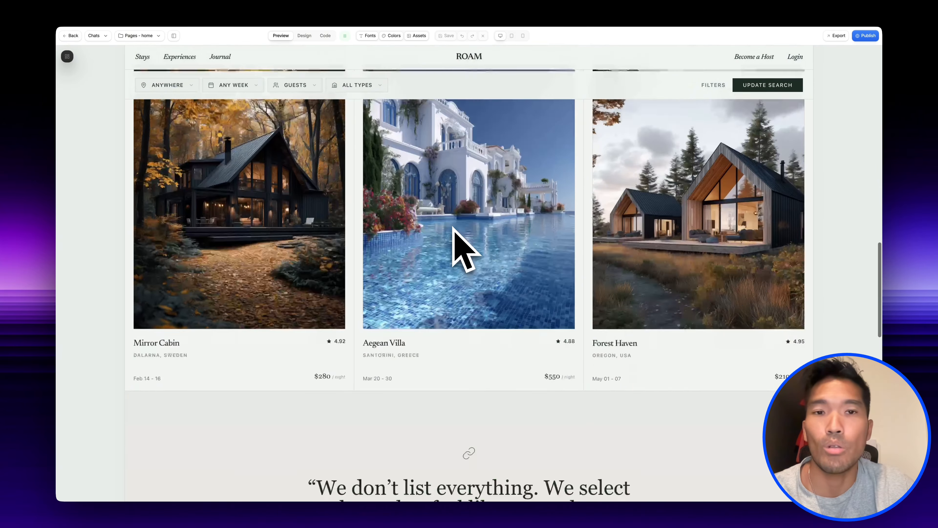
scroll(453, 228, "down", 15)
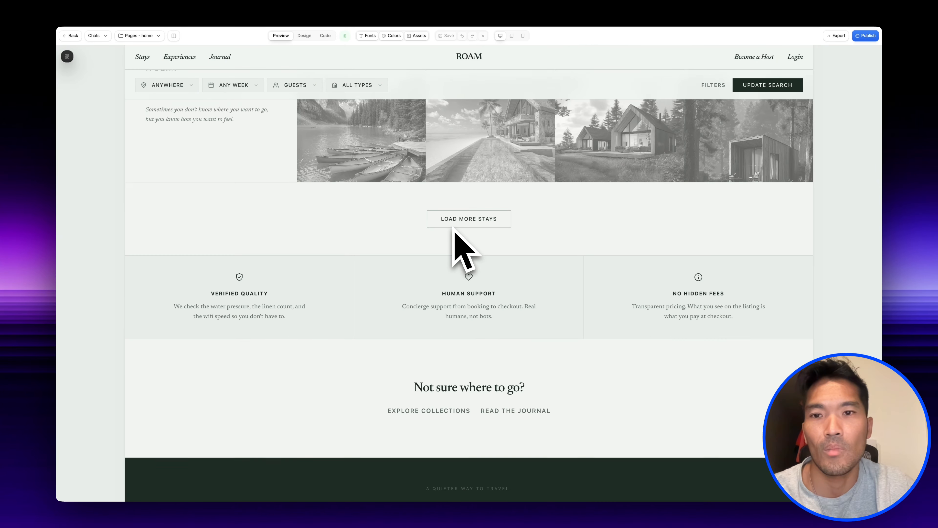
scroll(454, 230, "down", 2)
- Open the Experiences page from the site navigation and review its hero, philosophy, categories, collection and people sections
left_click(192, 61)
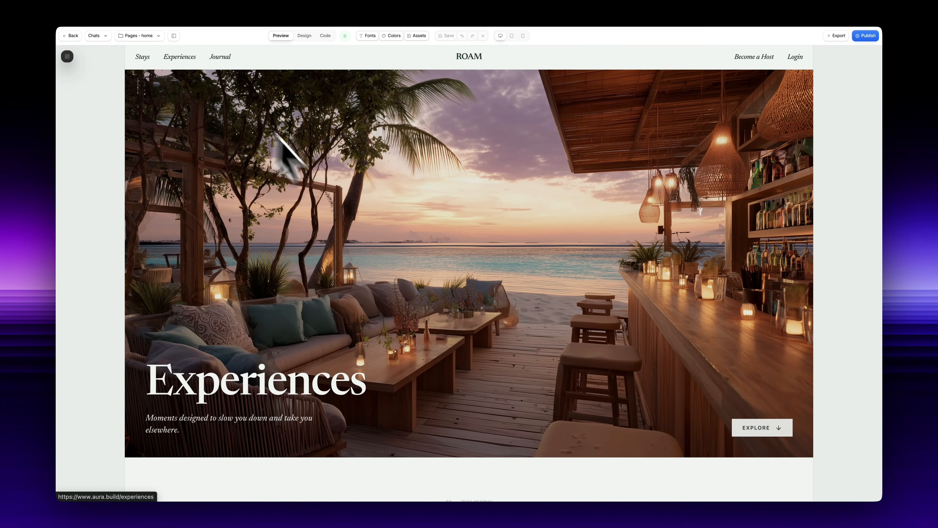
scroll(445, 292, "down", 10)
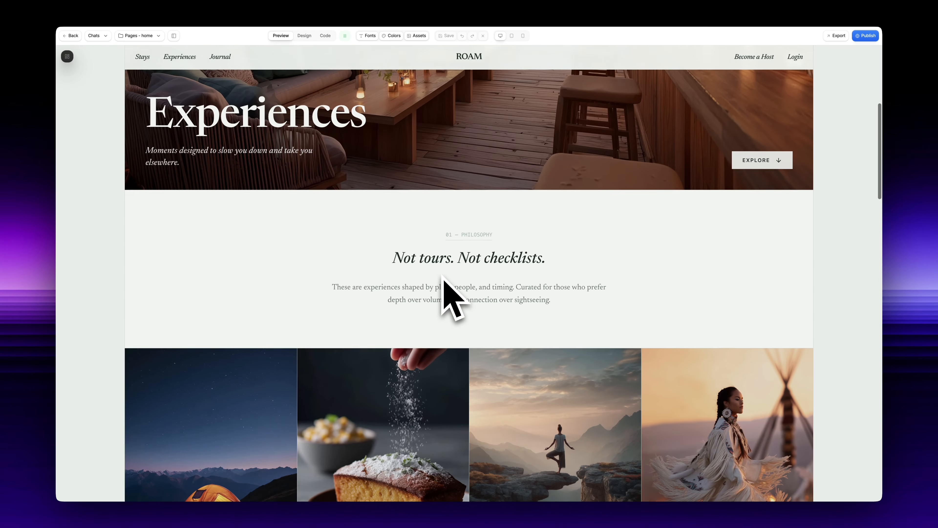
scroll(477, 334, "down", 15)
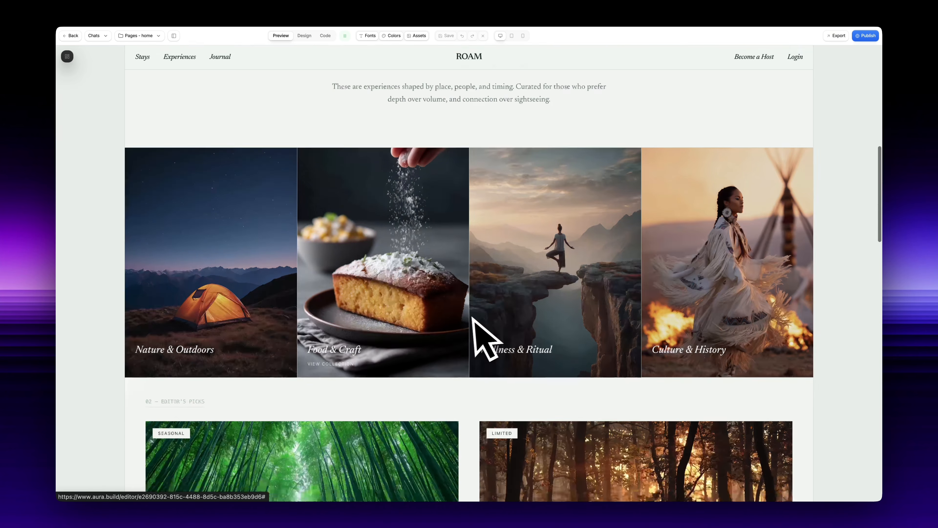
scroll(470, 318, "down", 8)
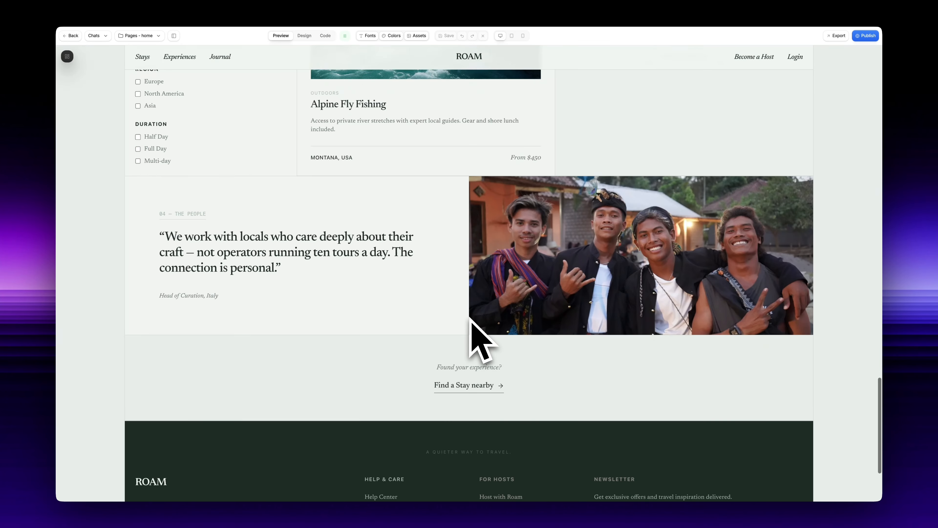
- Open the Journal page from the site navigation and review its featured stories, field notes and newsletter signup
left_click(221, 57)
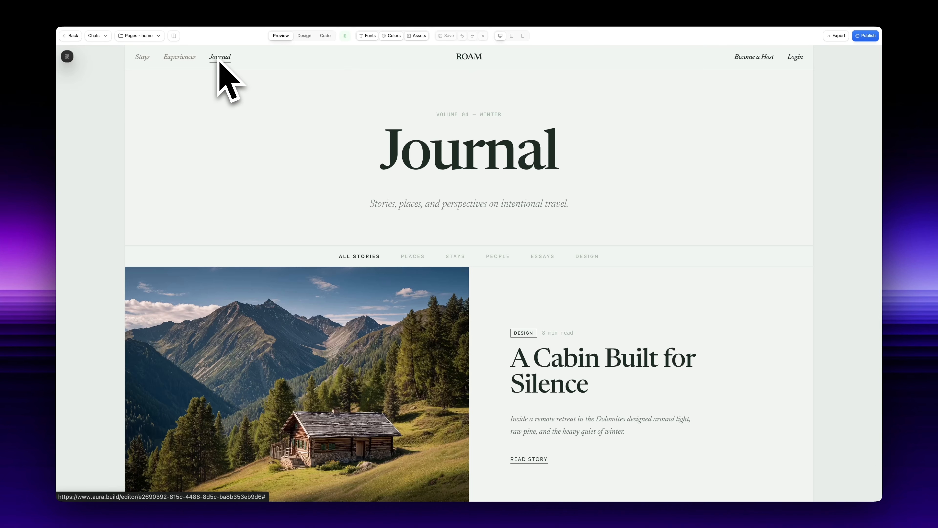
scroll(389, 193, "down", 12)
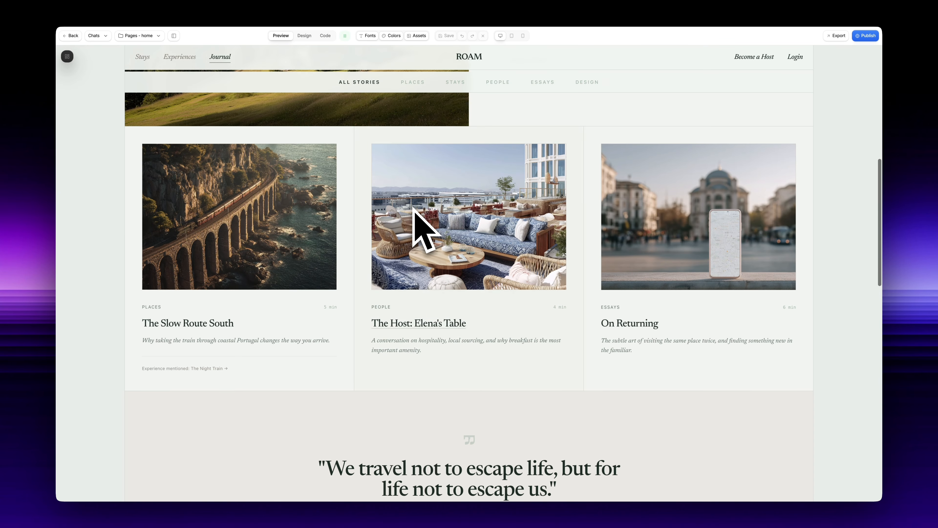
scroll(429, 222, "down", 10)
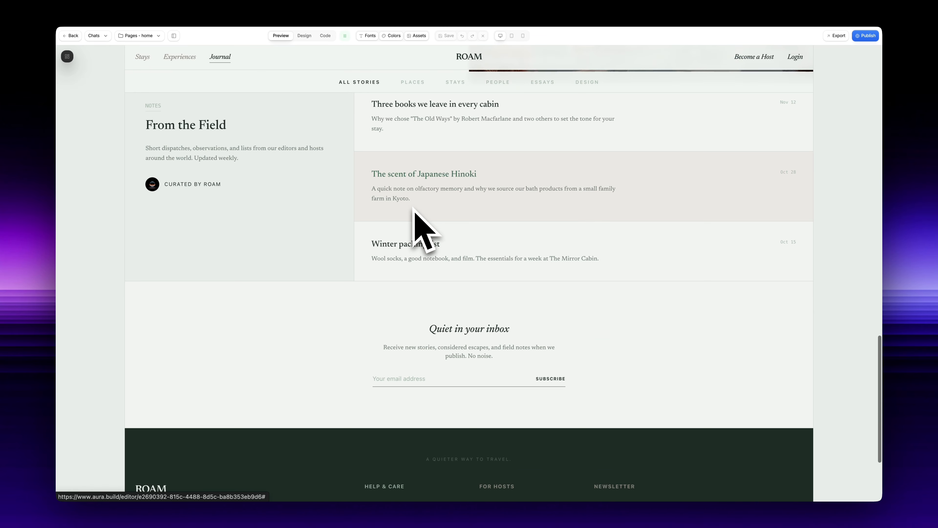
- Open the Become a Host page, review it down to the footer, and follow the site's Login link
left_click(753, 56)
left_click(752, 60)
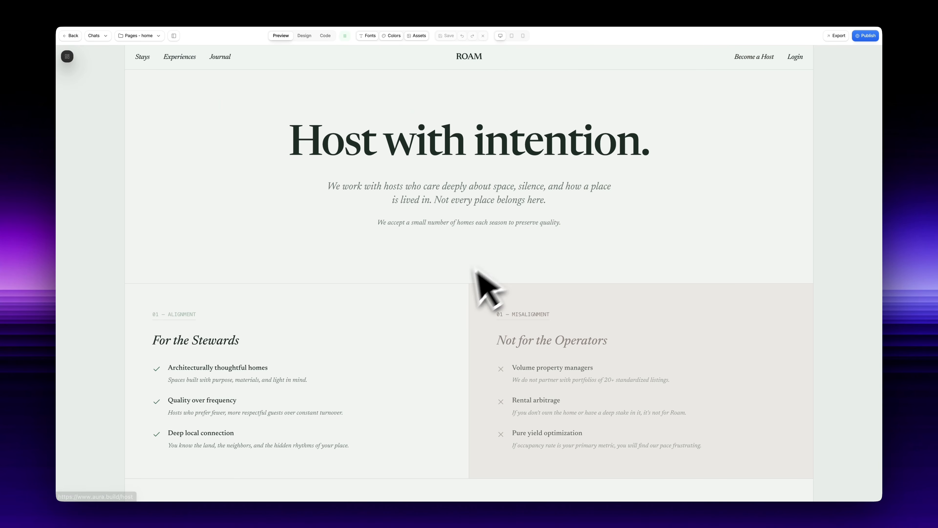
scroll(456, 281, "down", 10)
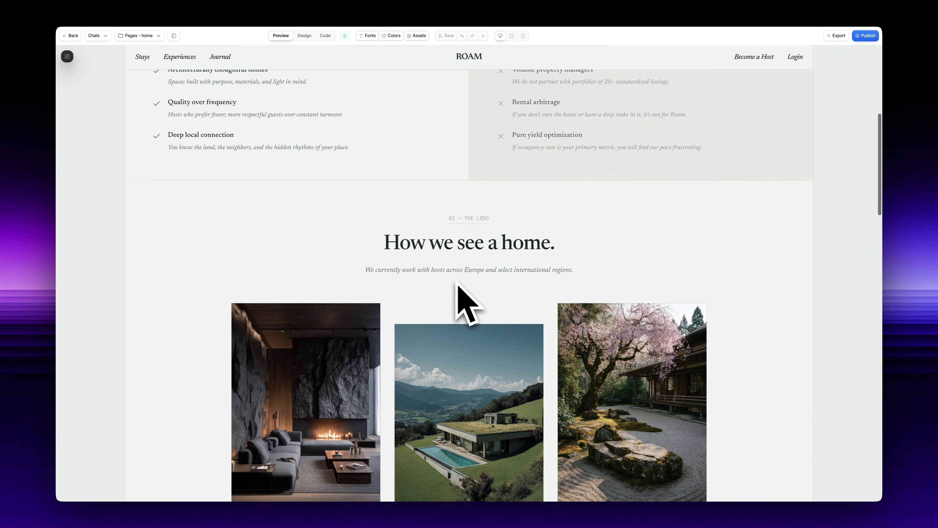
scroll(457, 281, "down", 10)
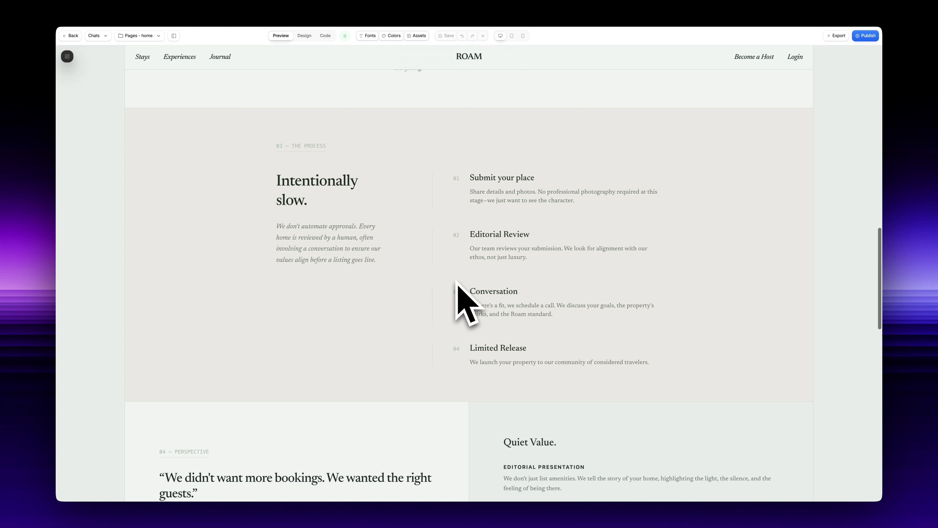
scroll(467, 302, "down", 10)
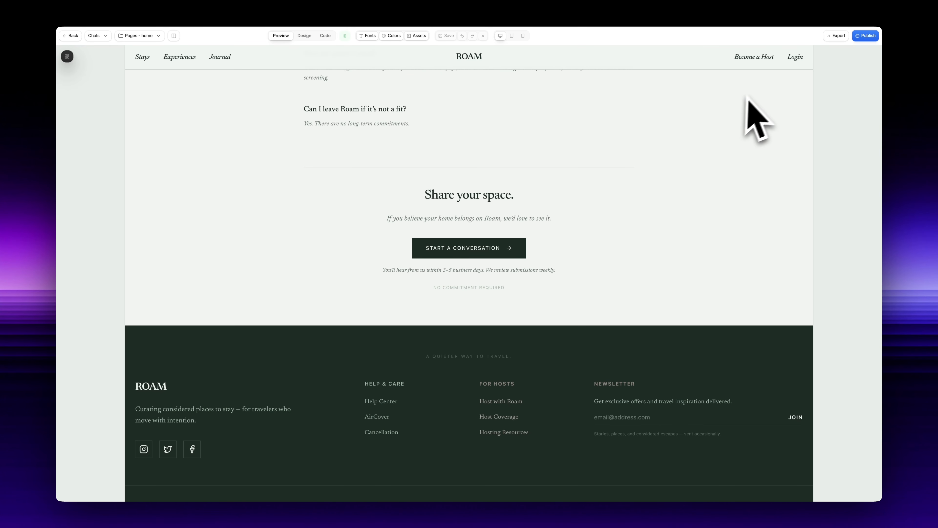
left_click(795, 60)
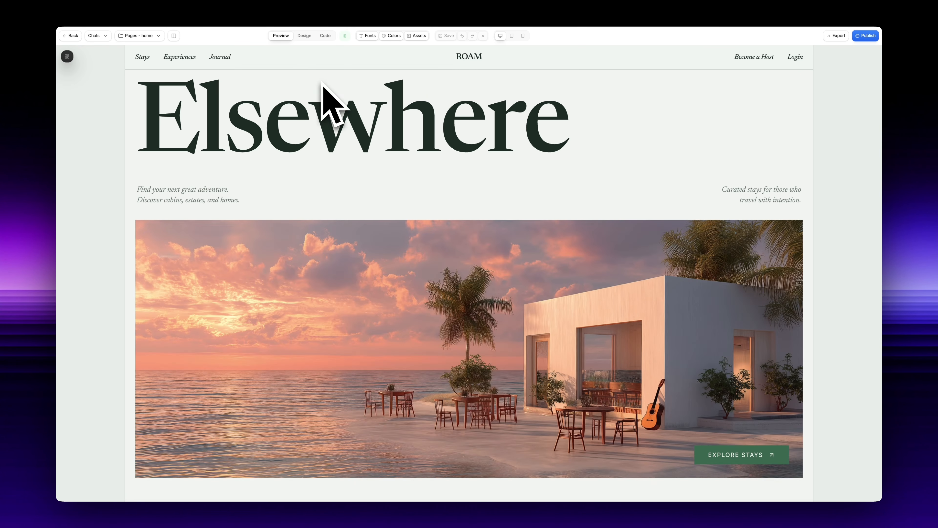
- Inspect the link targets of the home page's header items, from Stays to Login, in design mode and return to preview
left_click(304, 36)
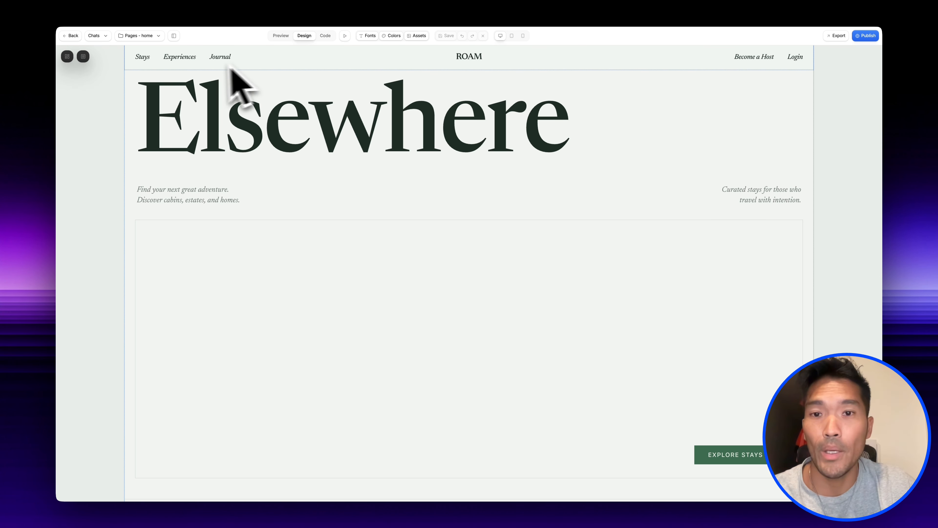
left_click(144, 58)
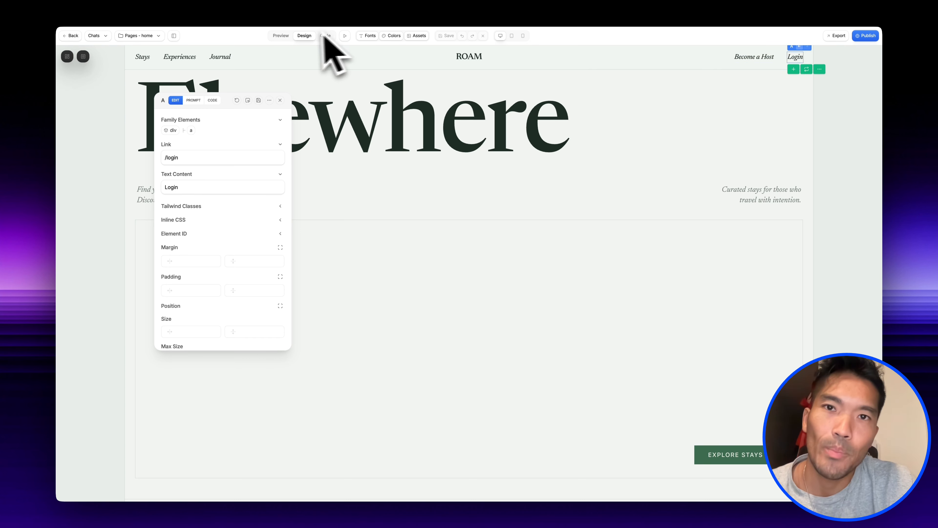
left_click(291, 38)
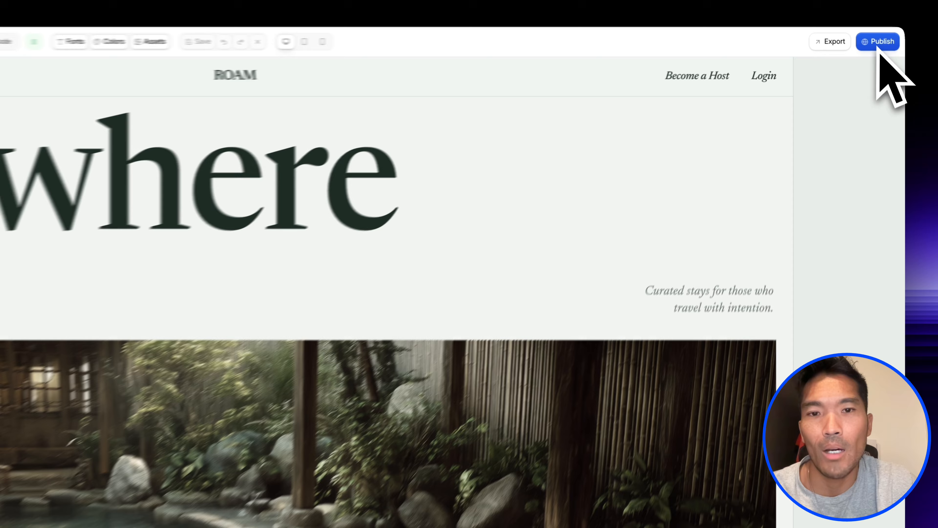
- Open the site's publishing settings, expand the template-selling options and examine the description, price, purchase URL and preview image fields
left_click(865, 35)
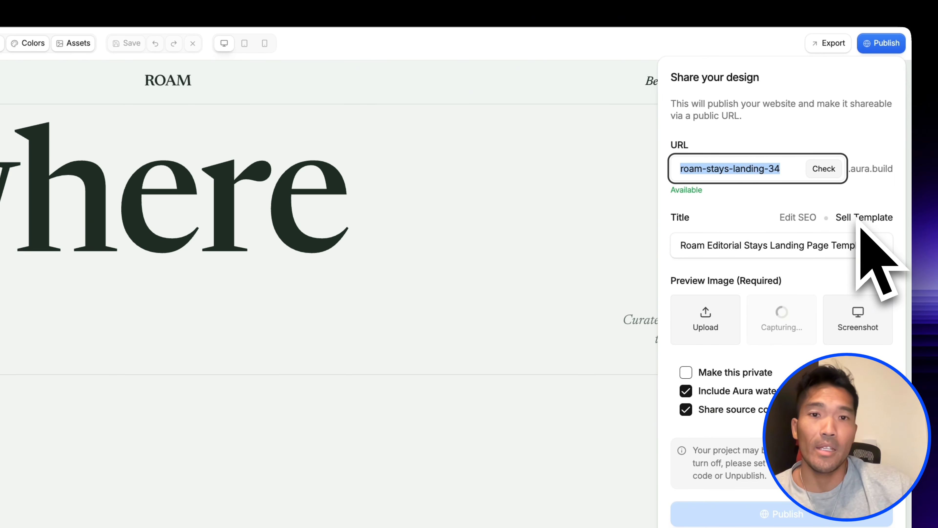
left_click(863, 222)
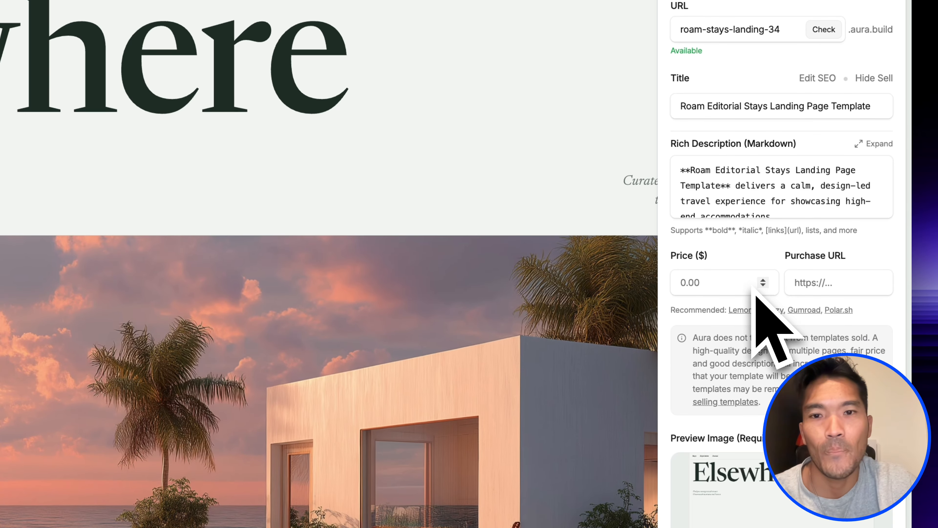
left_click(735, 292)
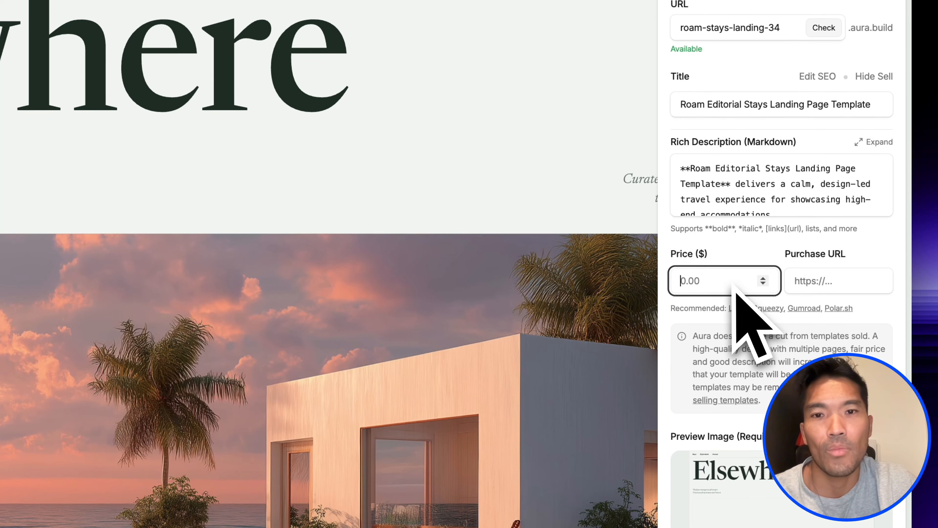
scroll(770, 318, "down", 2)
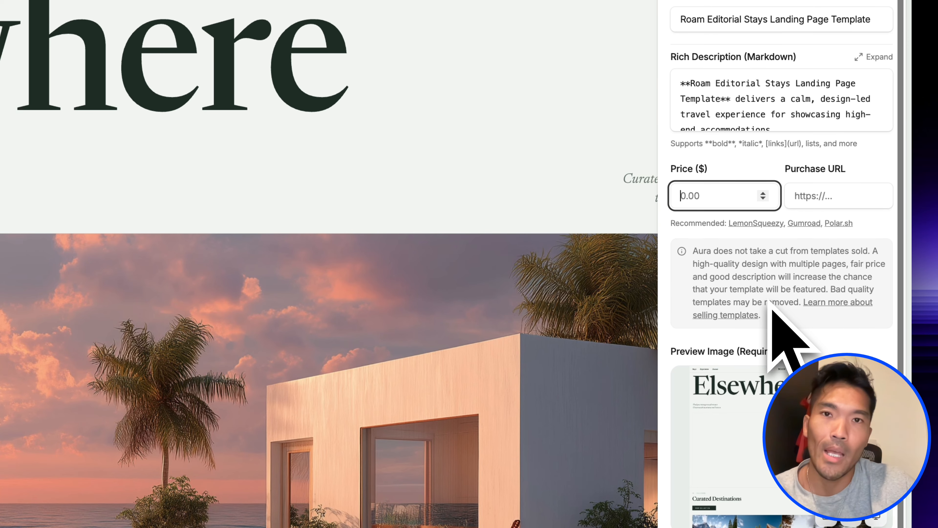